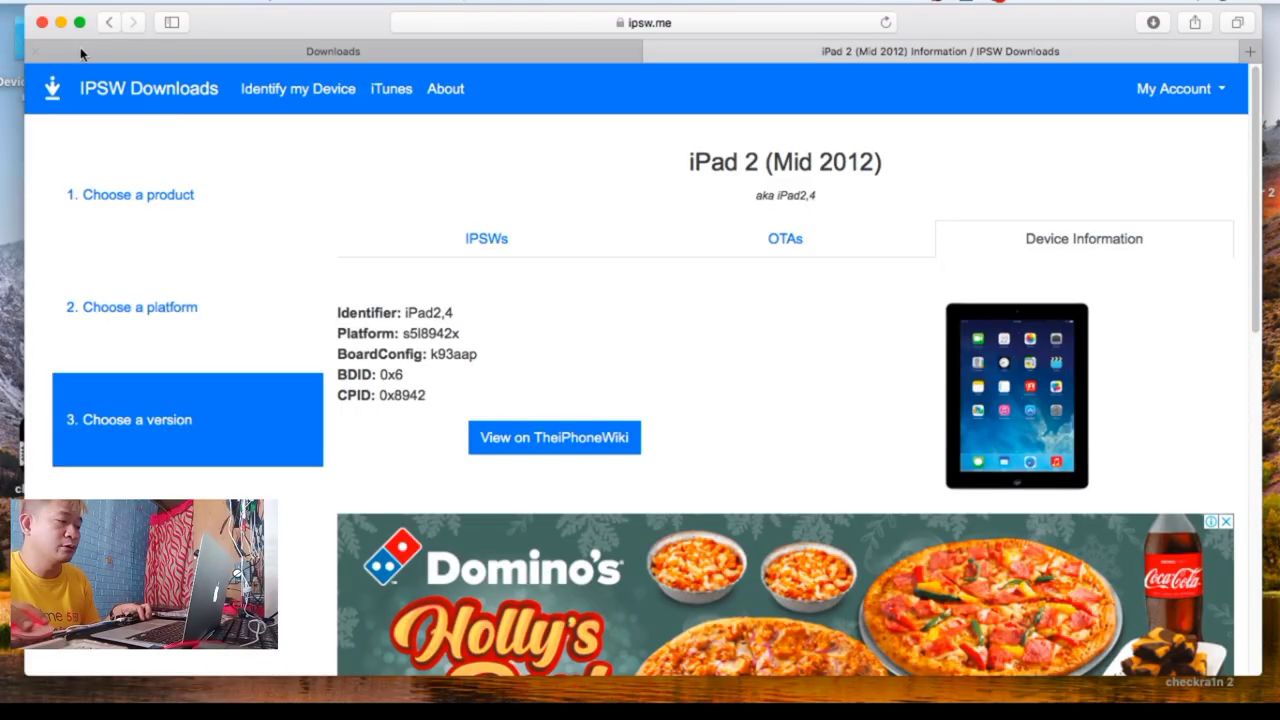
Step: Go from iPad 2 (Mid 2012) to iPad 2 (WiFi) device info, noting identifier iPad2,1
click(109, 24)
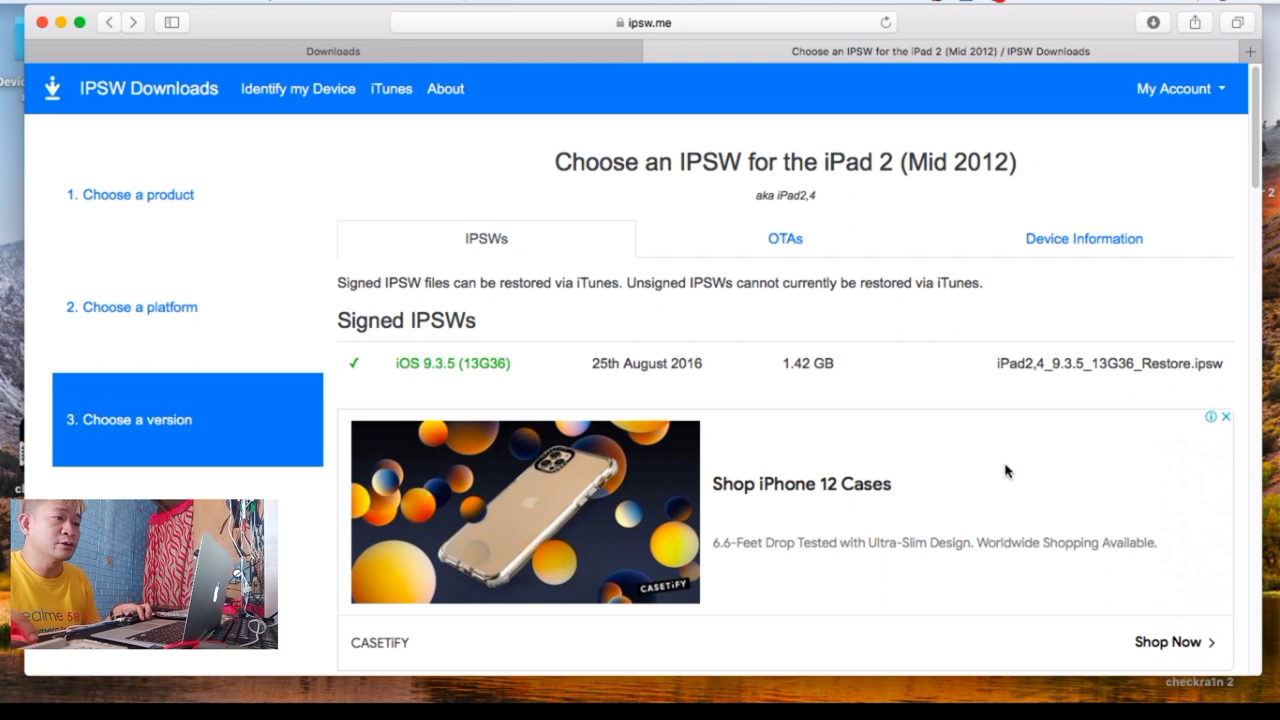
click(111, 22)
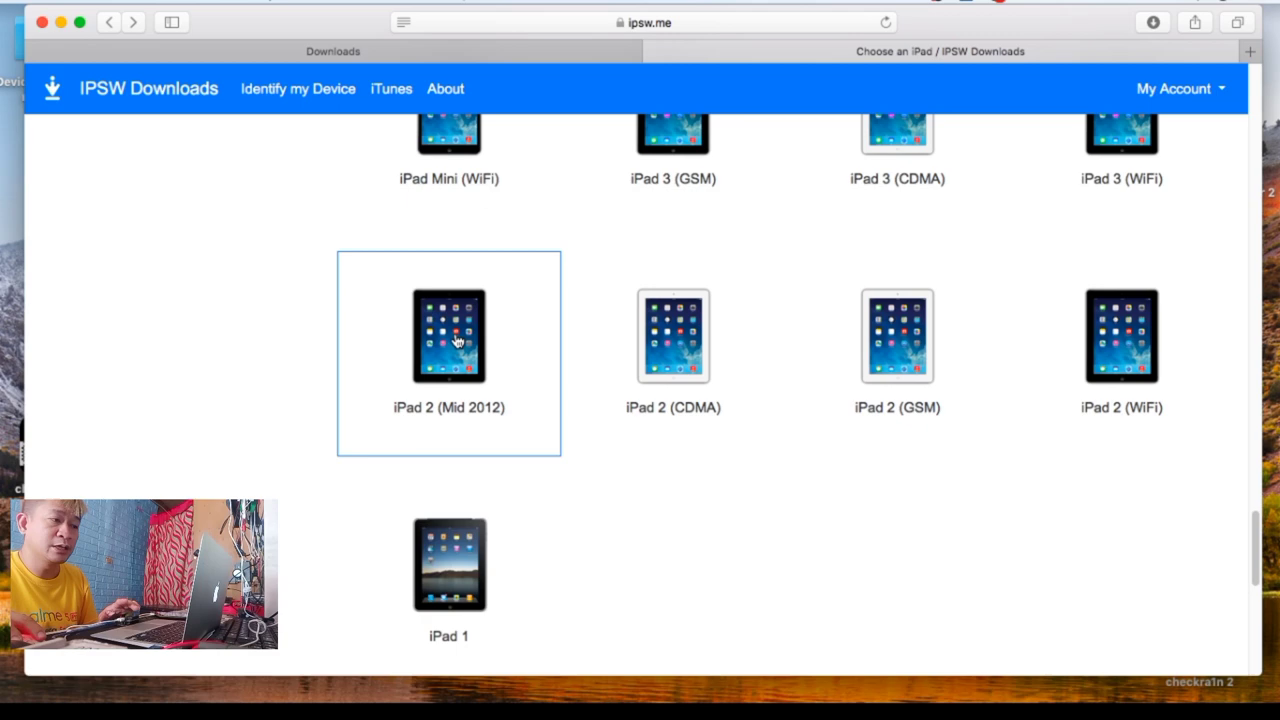
click(1125, 328)
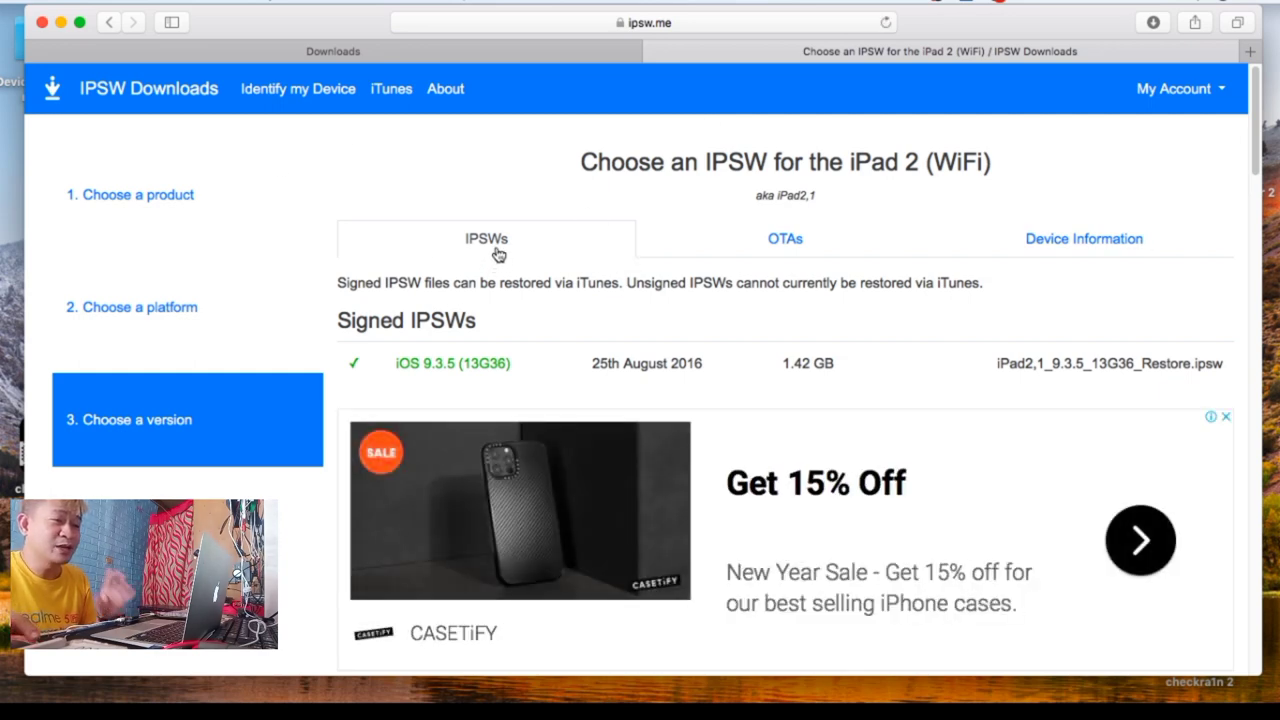
click(1102, 246)
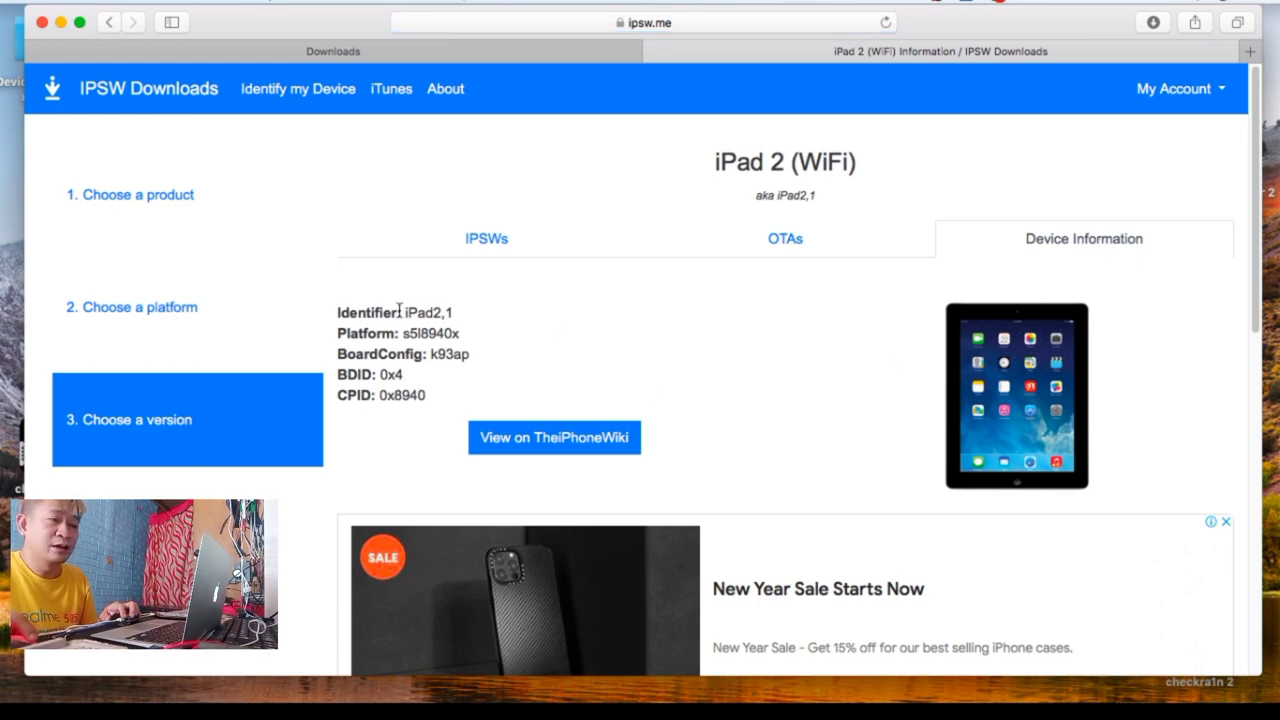
drag(405, 313, 448, 315)
click(457, 314)
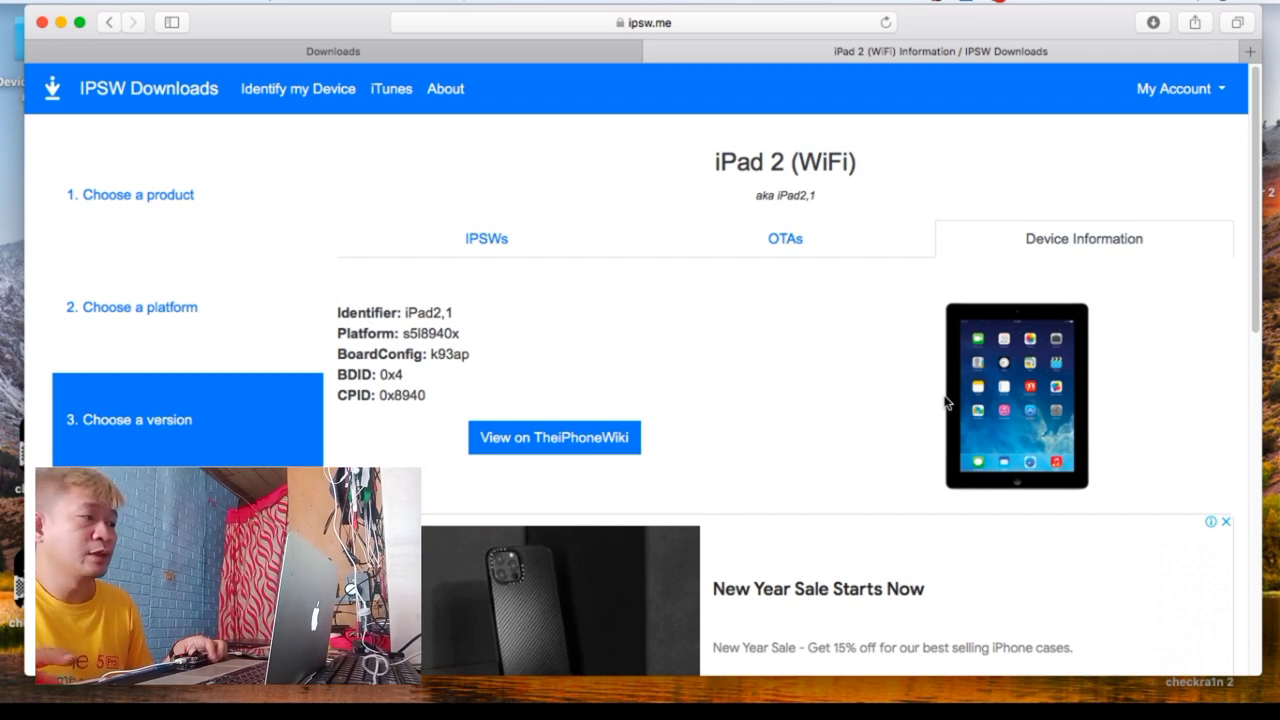
Step: Confirm iPad 2 (Mid 2012) is iPad2,4 with platform s5l8942x, then minimize the browser
click(110, 23)
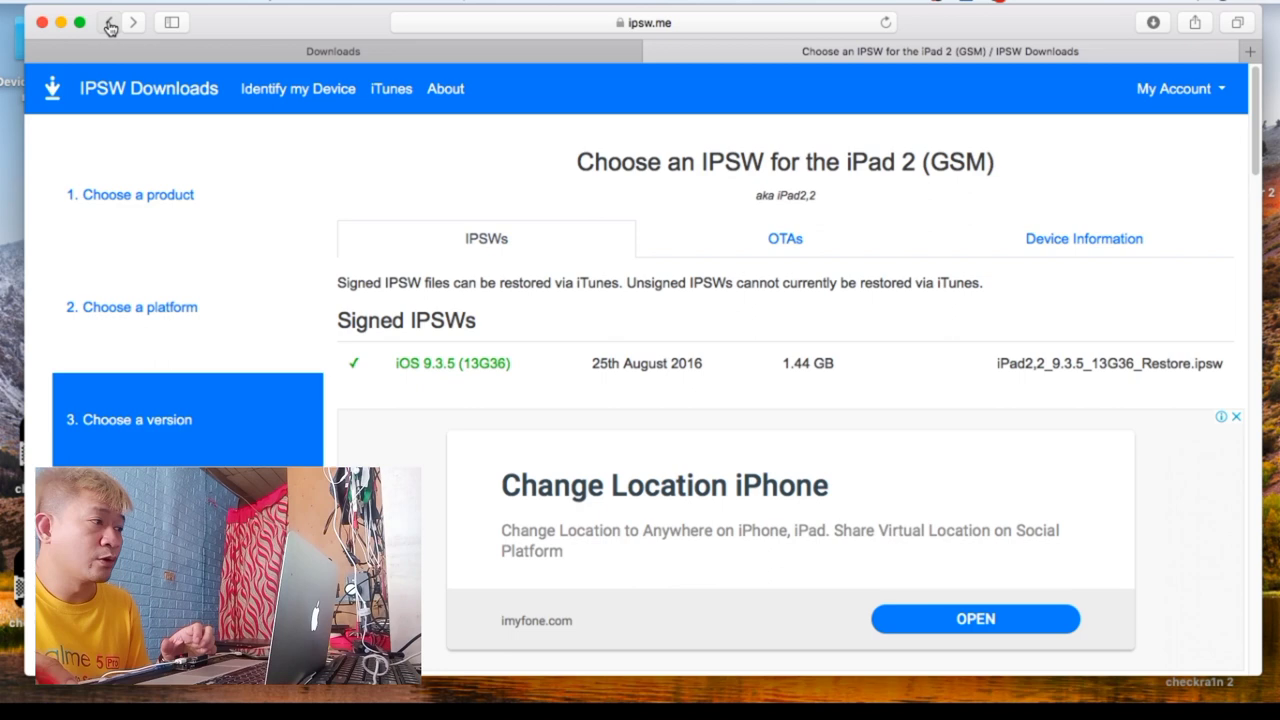
click(449, 388)
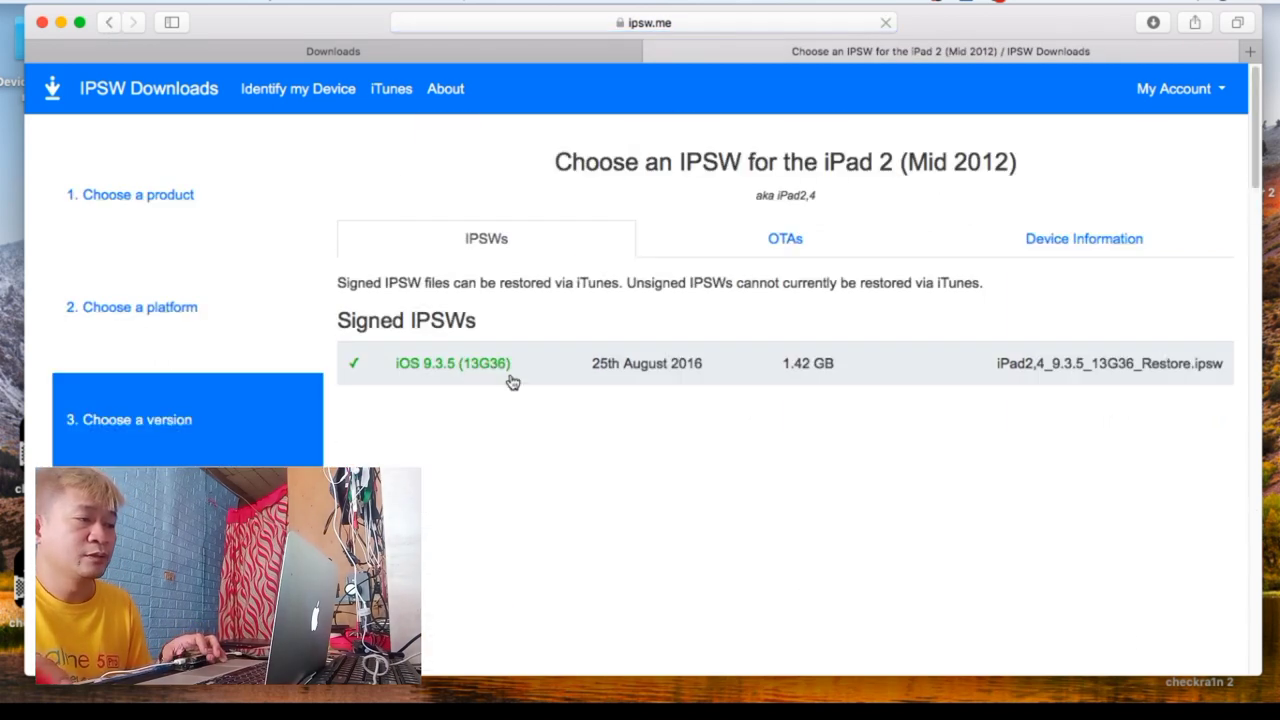
click(1093, 243)
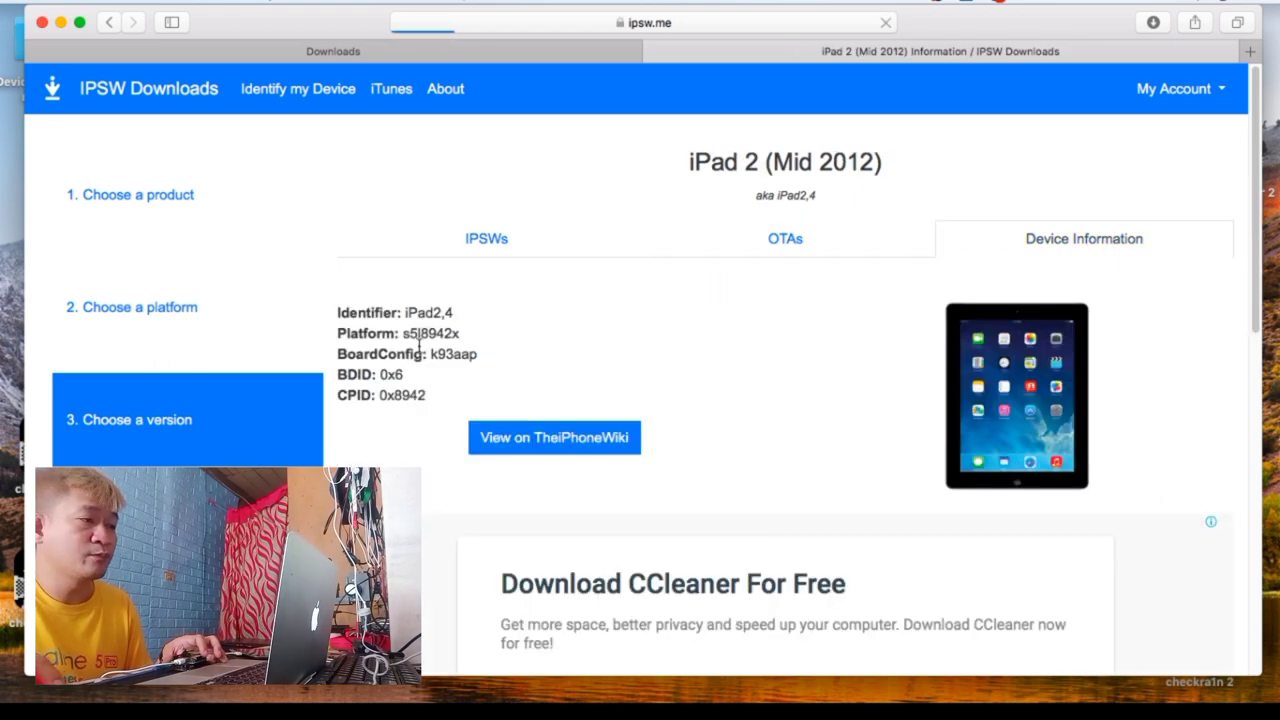
drag(404, 312, 467, 306)
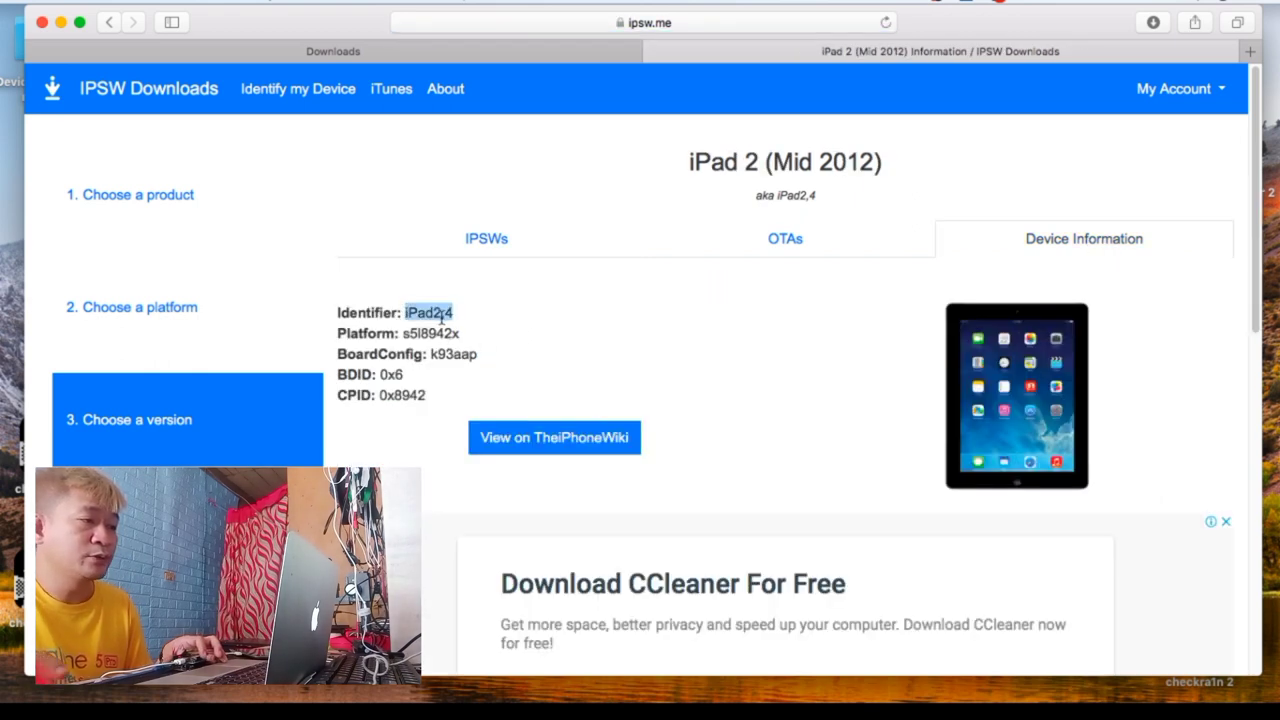
click(441, 319)
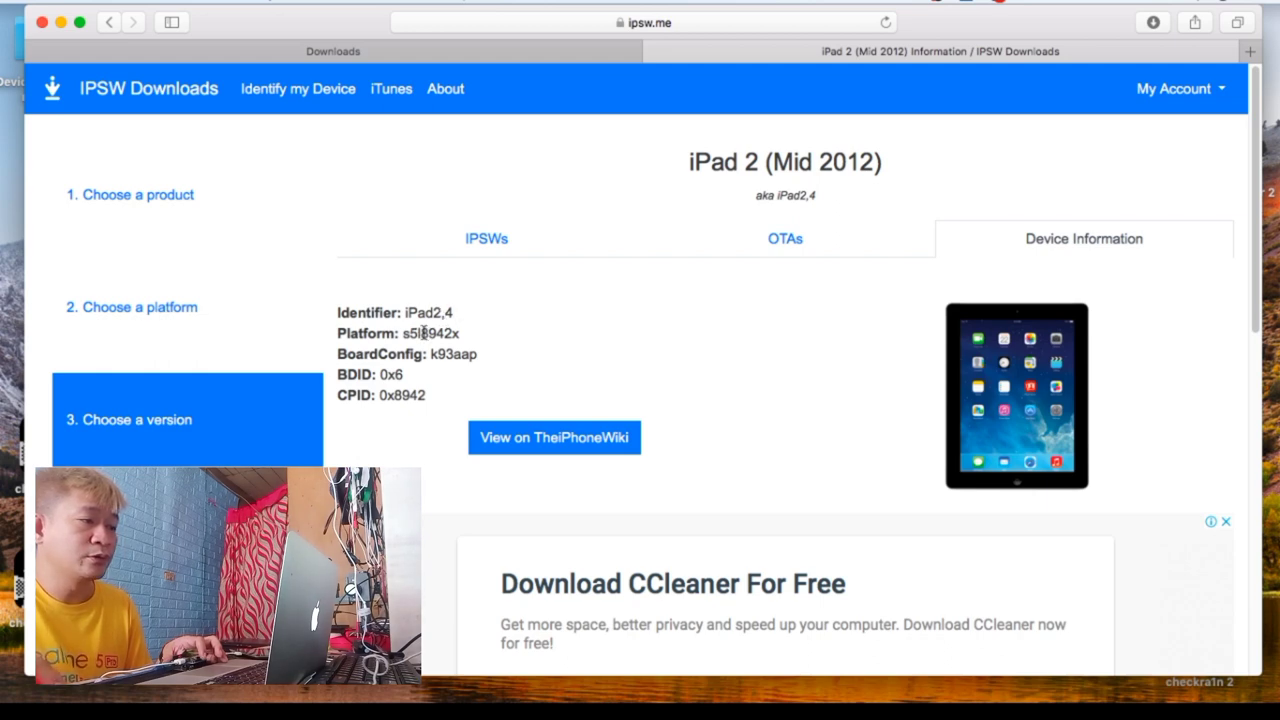
drag(423, 333, 463, 333)
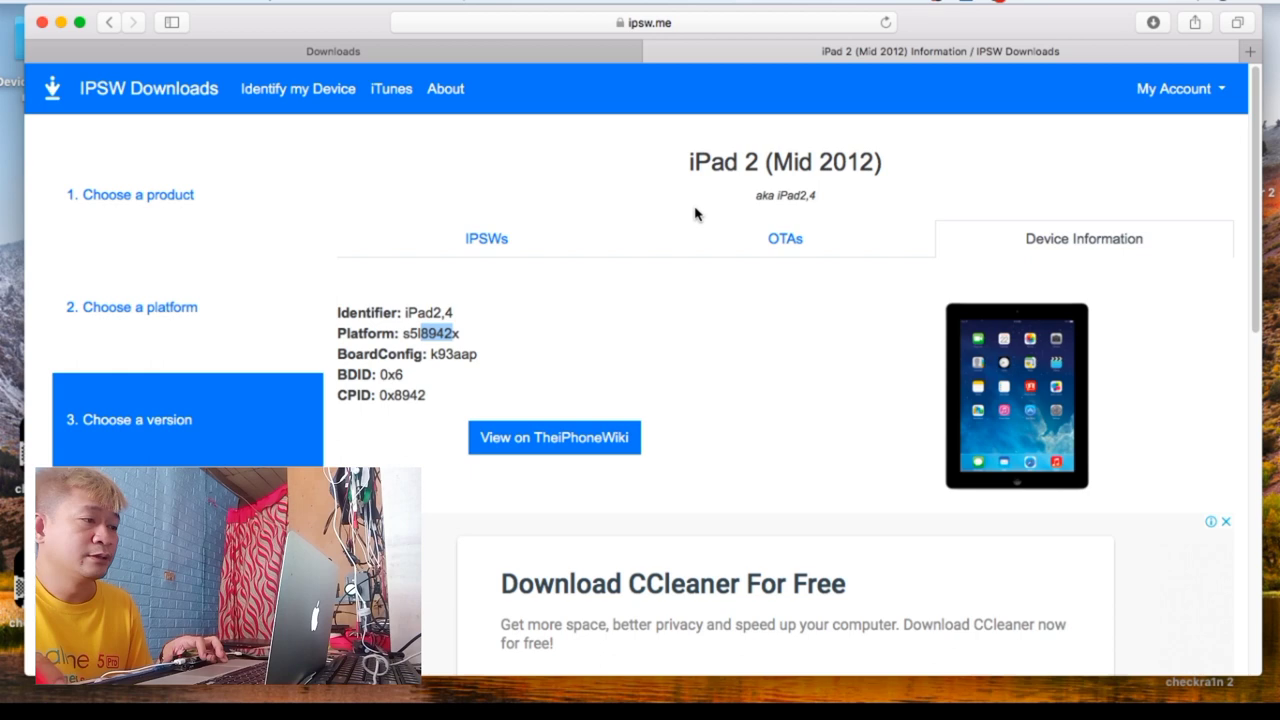
click(61, 22)
Step: Check the checkm8-a5 sketch folder in Finder beside the A5_8942 sketch
click(548, 152)
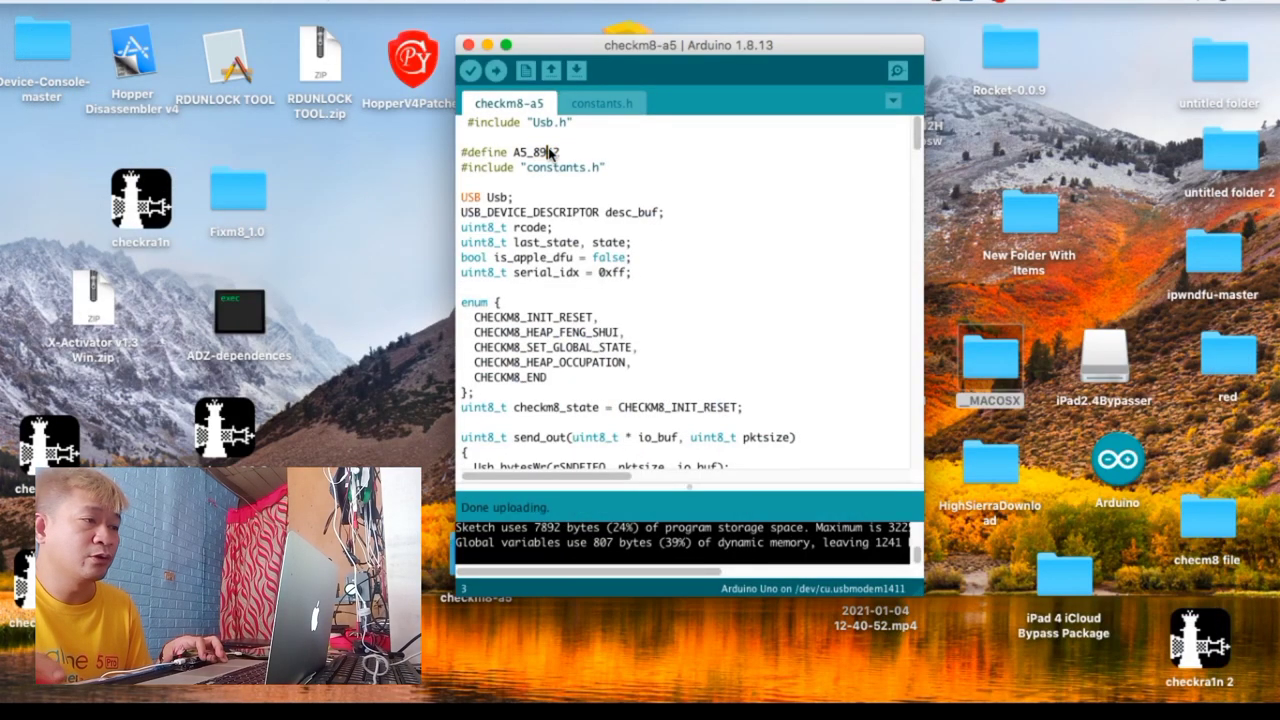
drag(628, 49, 709, 59)
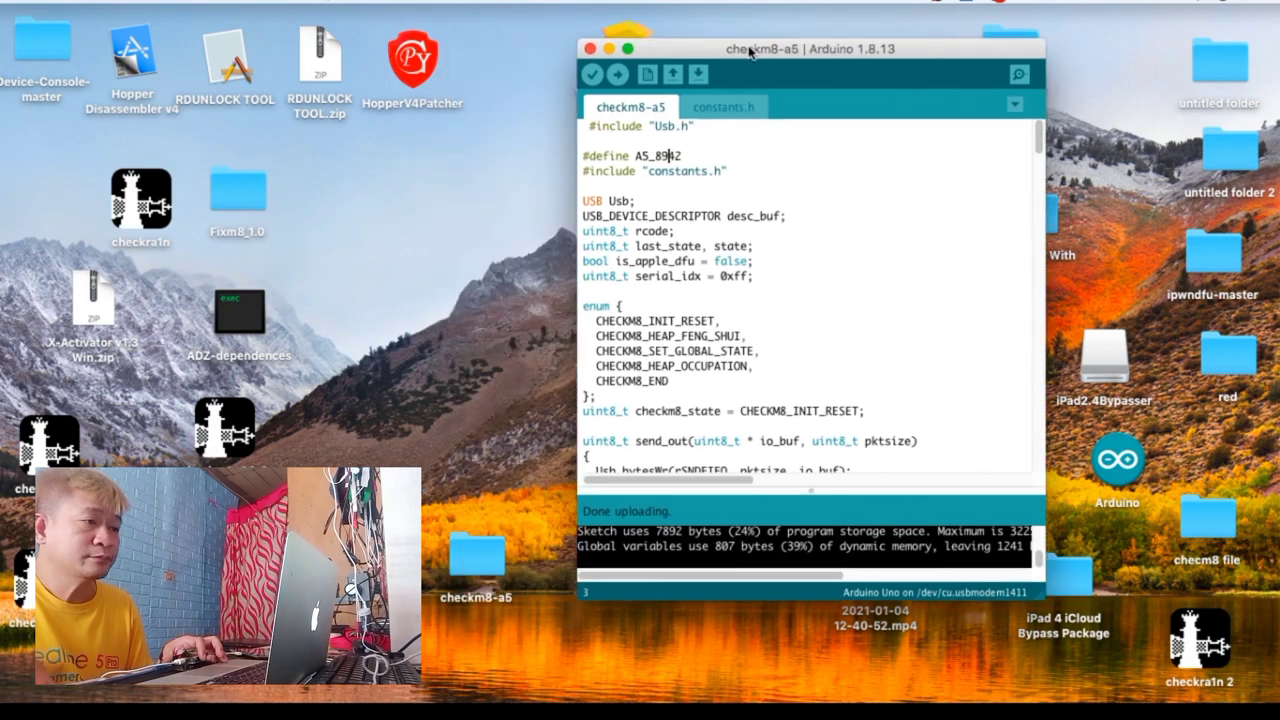
double_click(478, 558)
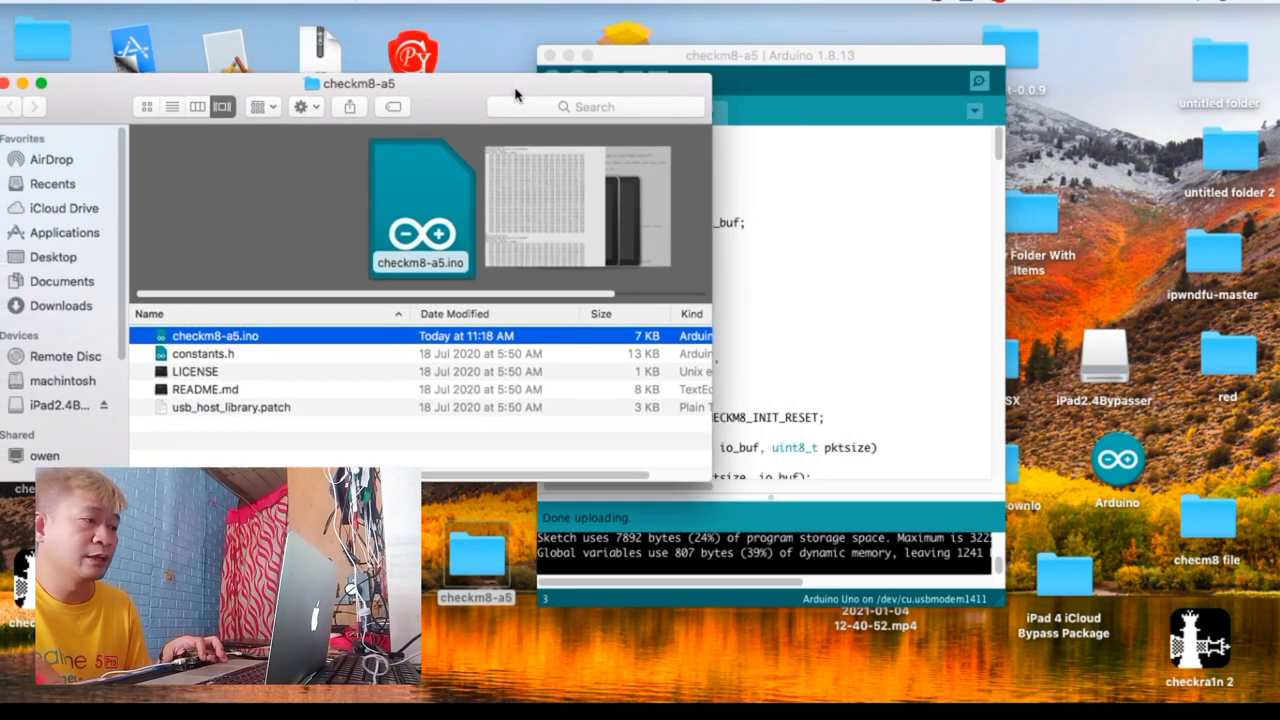
drag(518, 97, 580, 110)
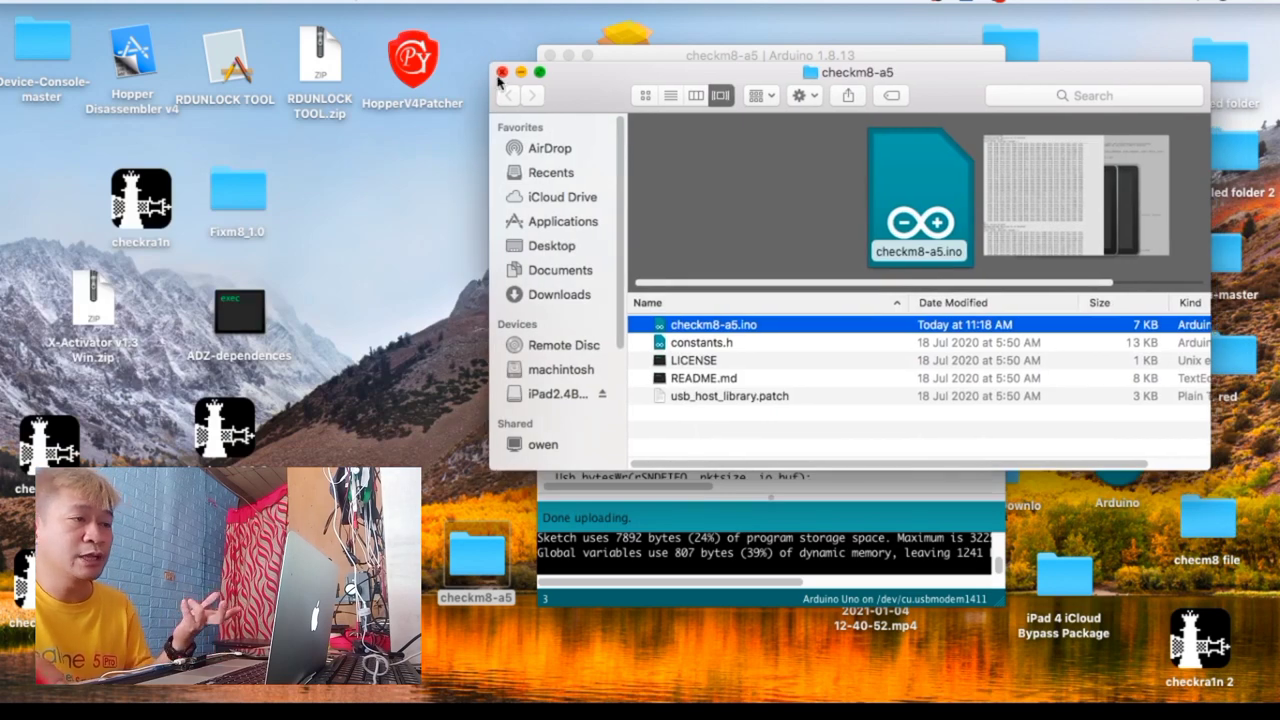
click(502, 73)
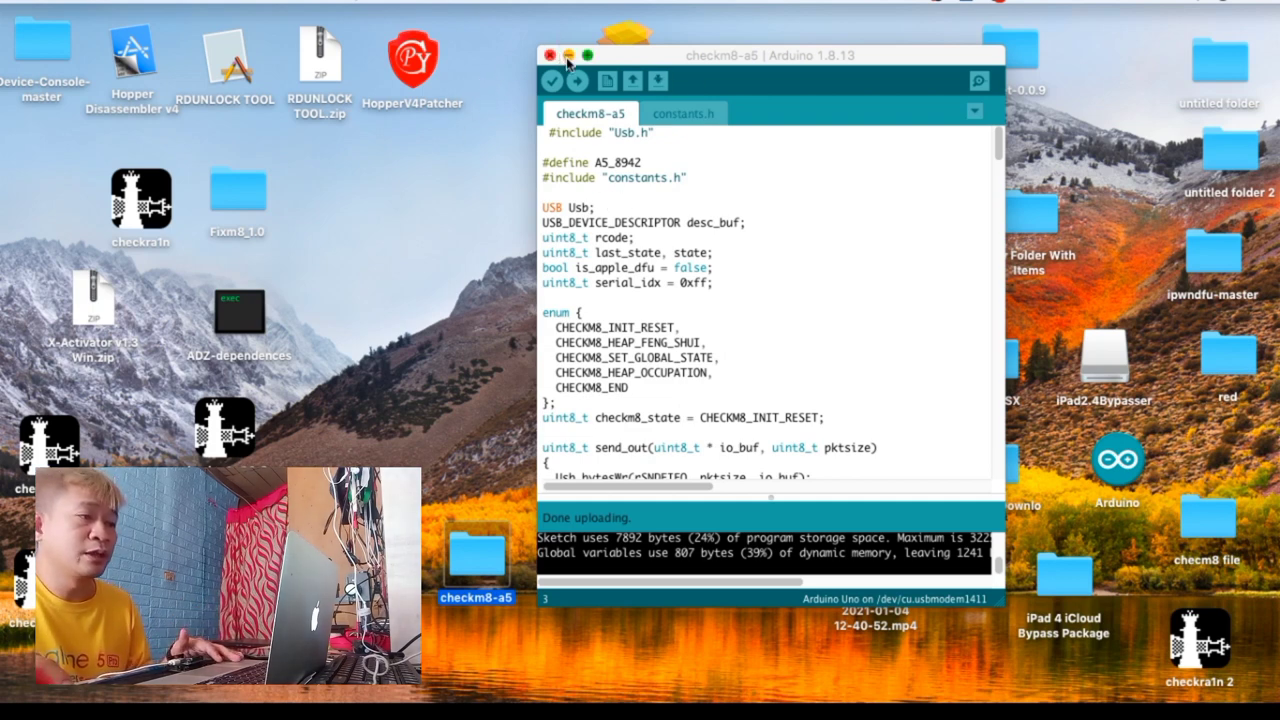
Step: Save the checkm8-a5 sketch and upload it to the Arduino Uno
drag(752, 67, 668, 40)
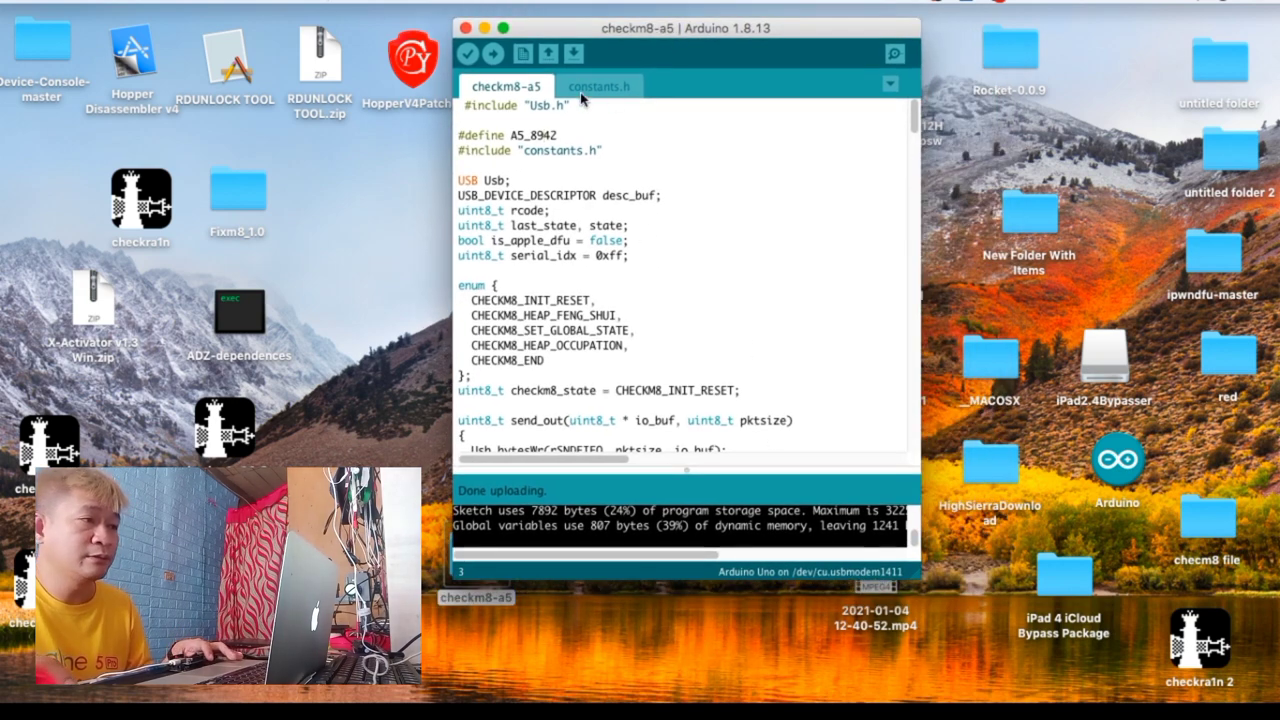
click(574, 56)
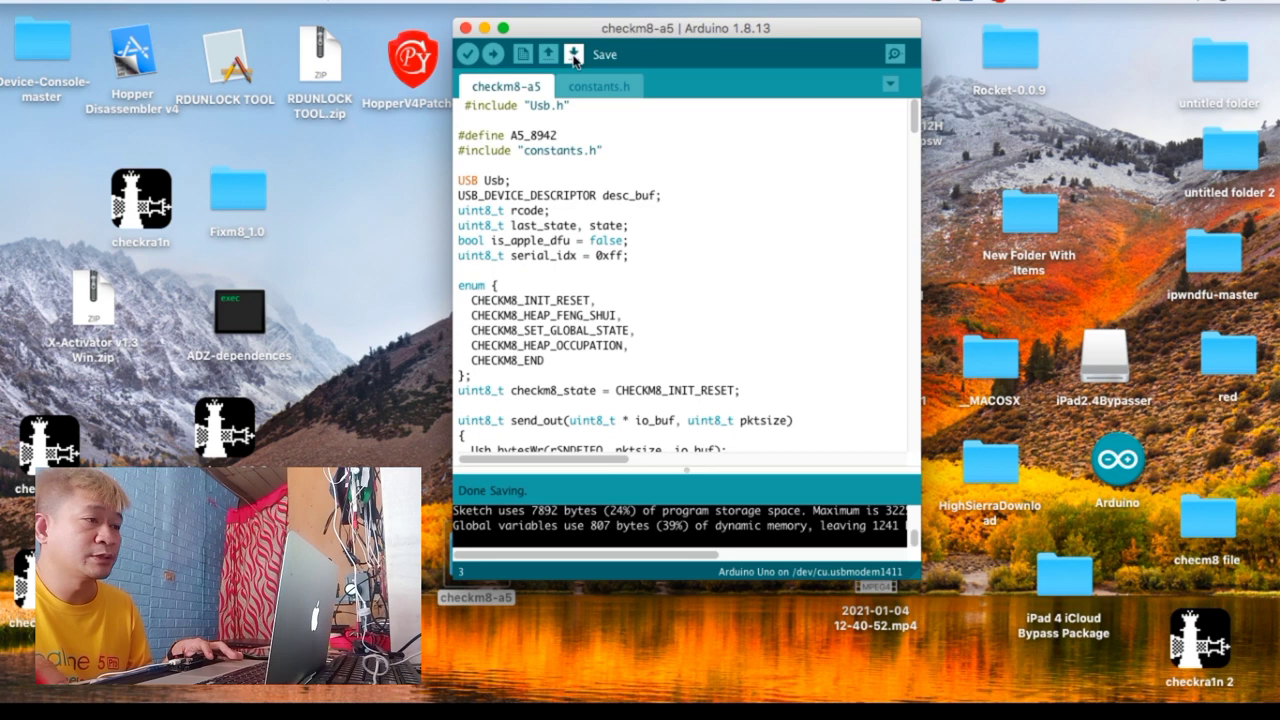
click(493, 54)
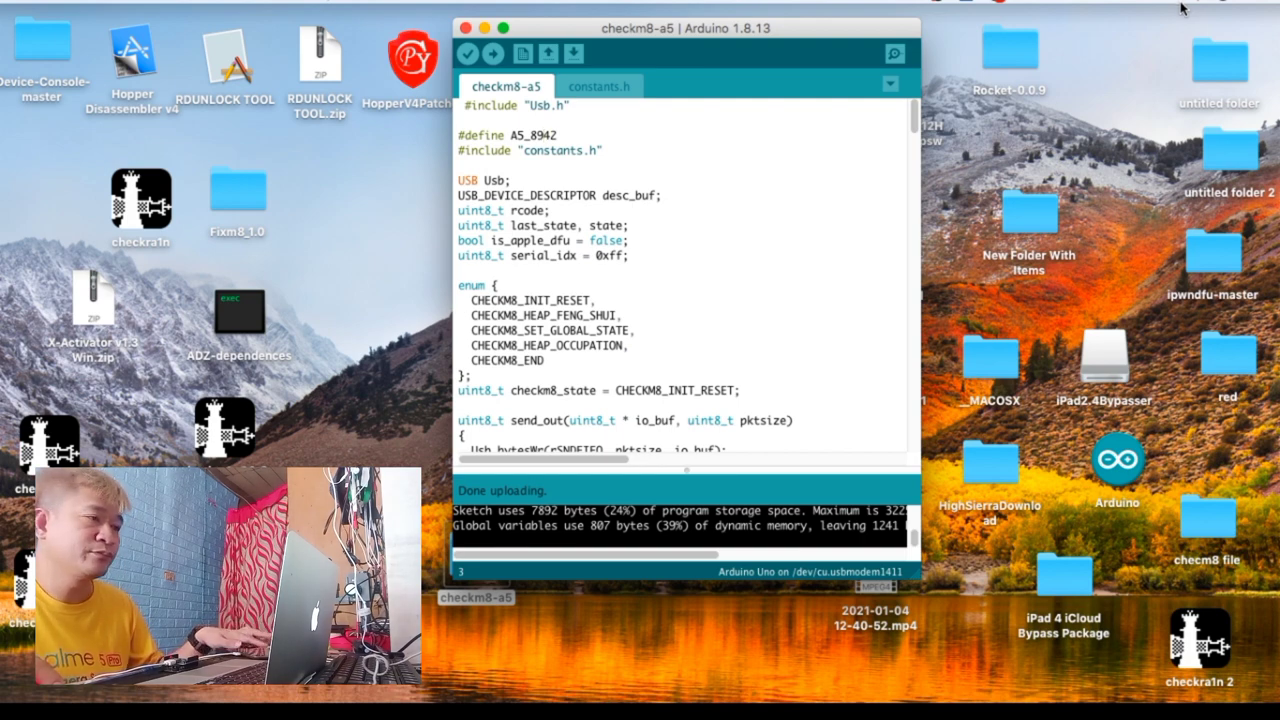
Step: Launch Terminal through Spotlight and minimize the Arduino IDE window
key(super+space)
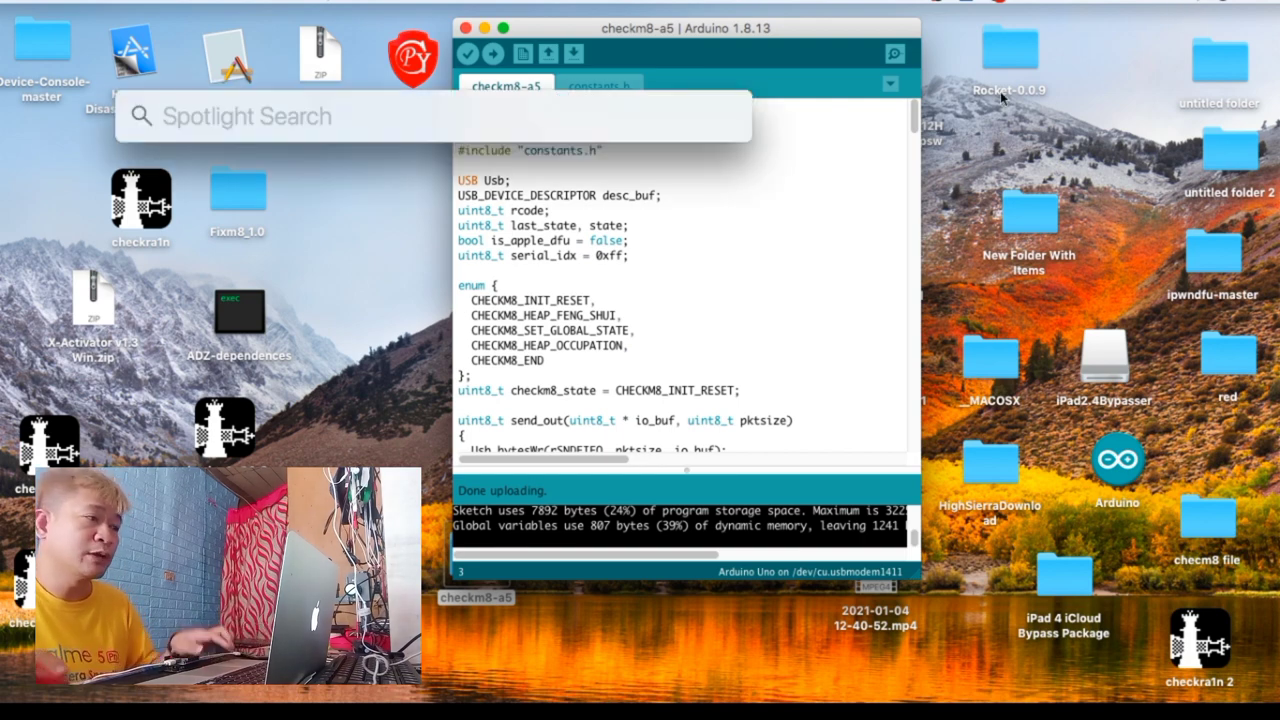
text(termi)
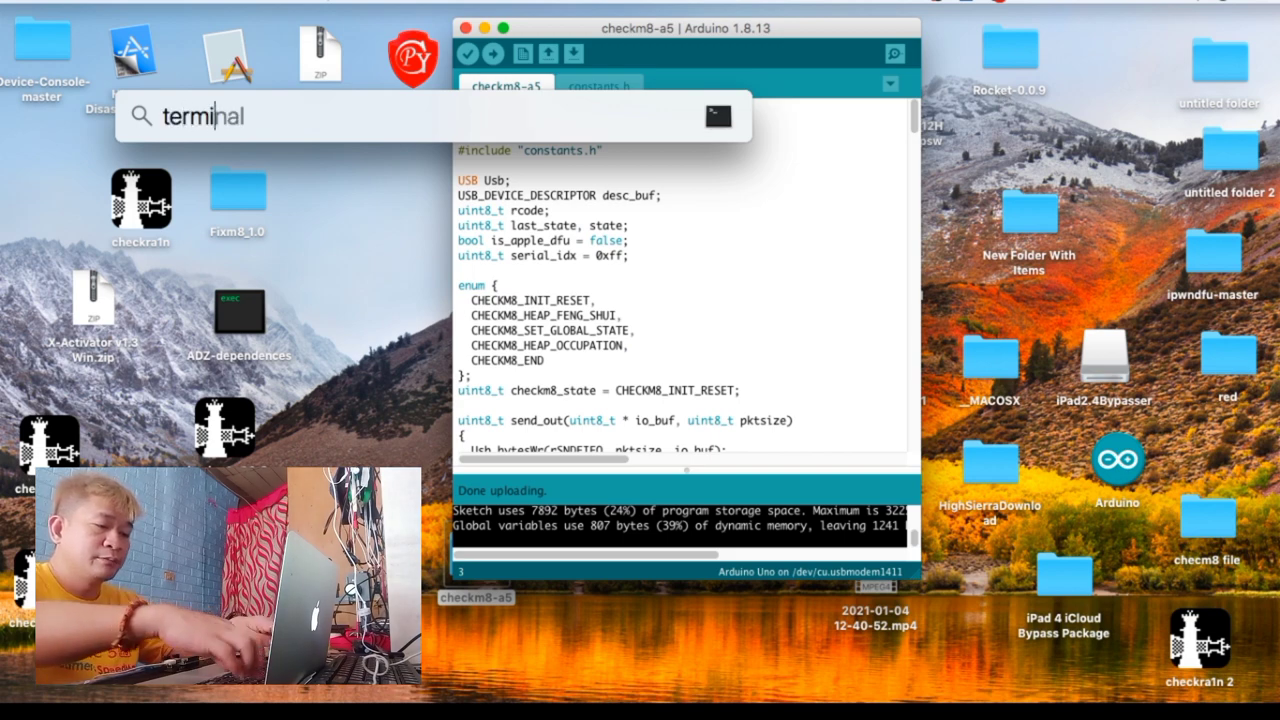
text(nal)
key(Return)
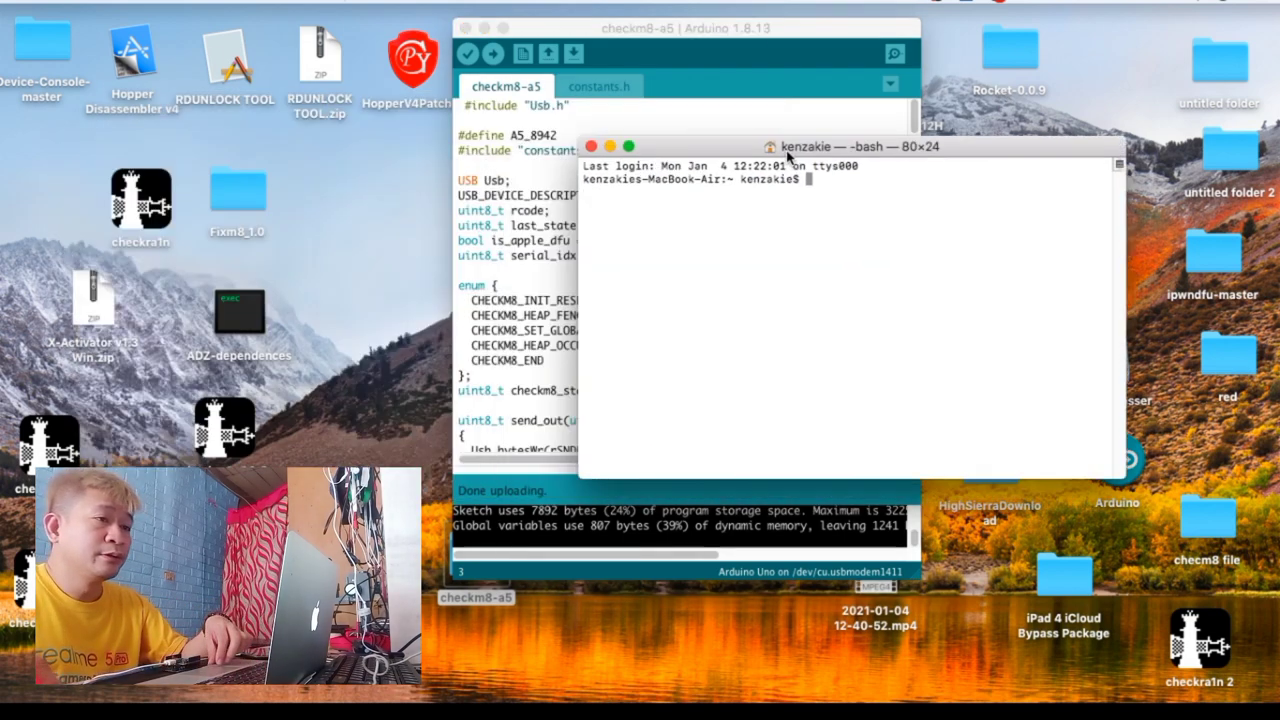
drag(788, 152, 888, 159)
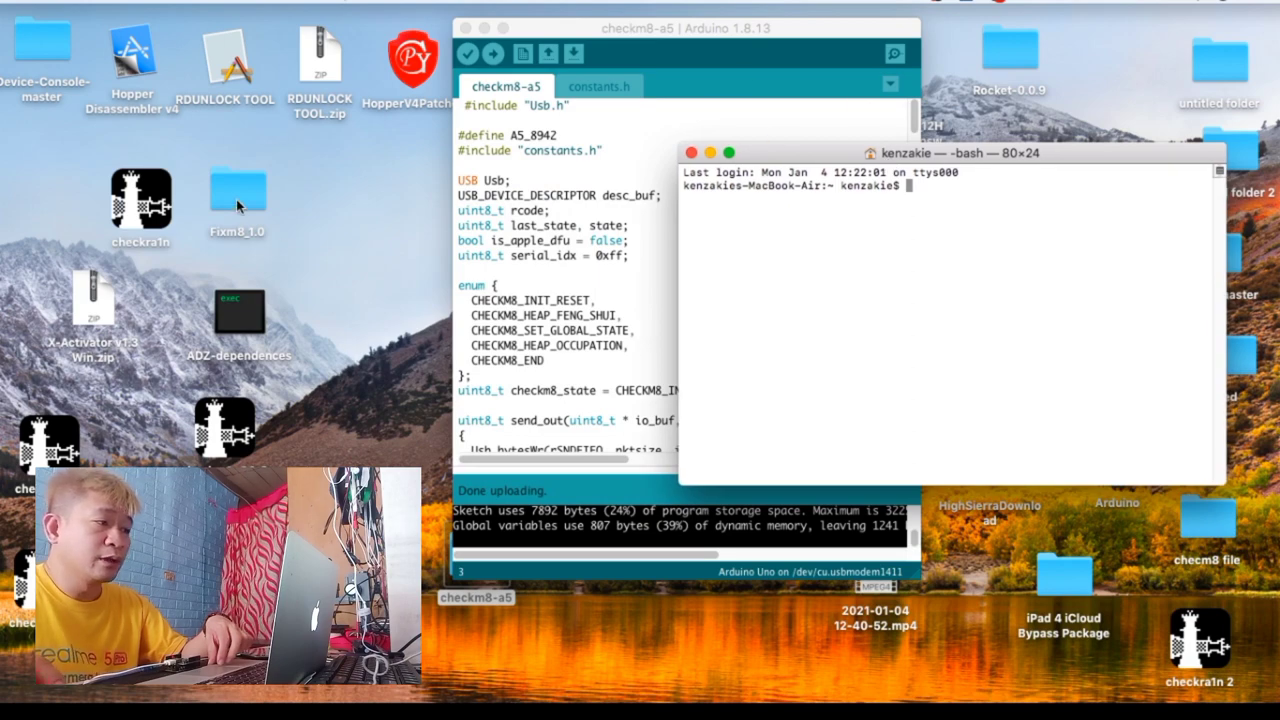
click(484, 28)
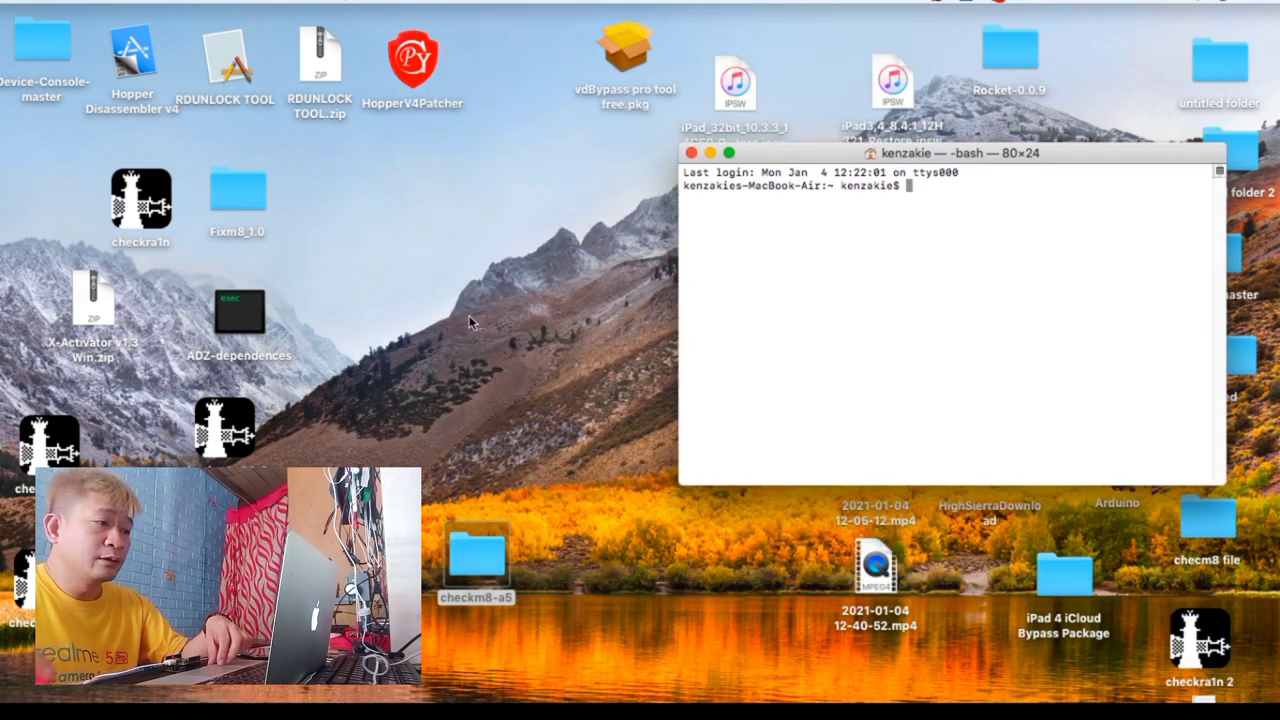
Step: Open a Finder window on Applications and scroll to iPad2.4Bypasser
double_click(1222, 56)
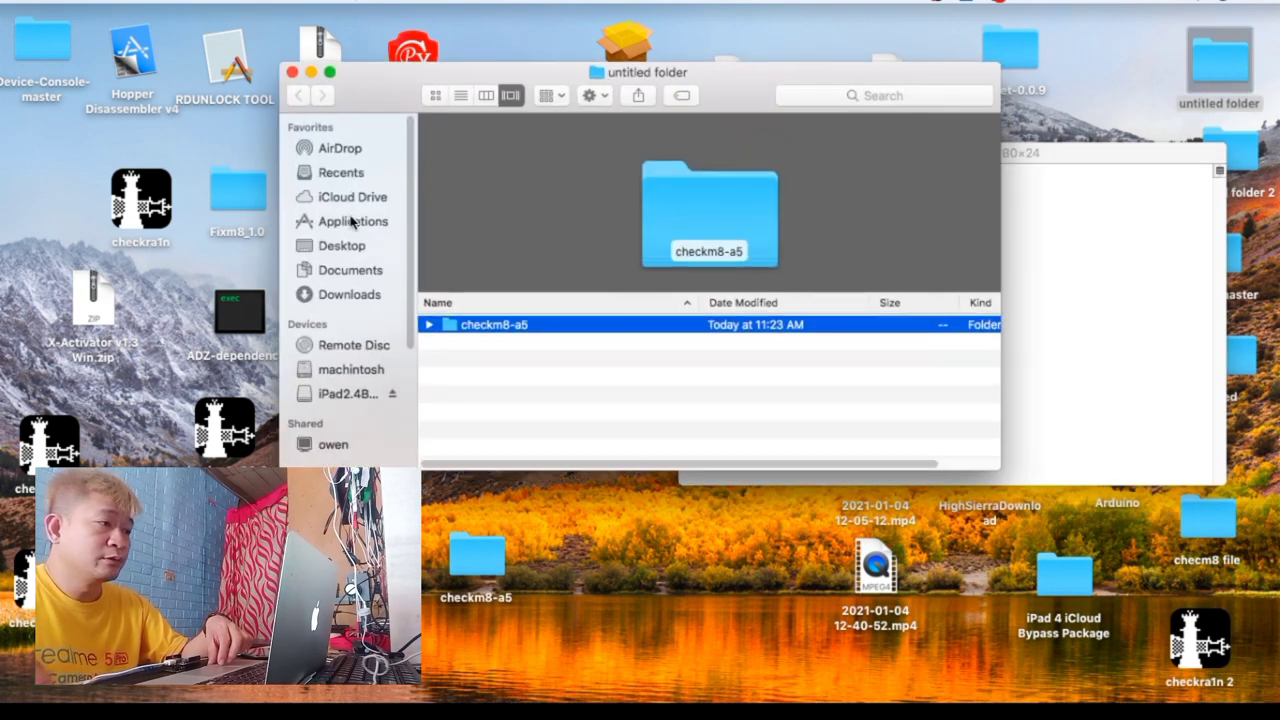
click(352, 222)
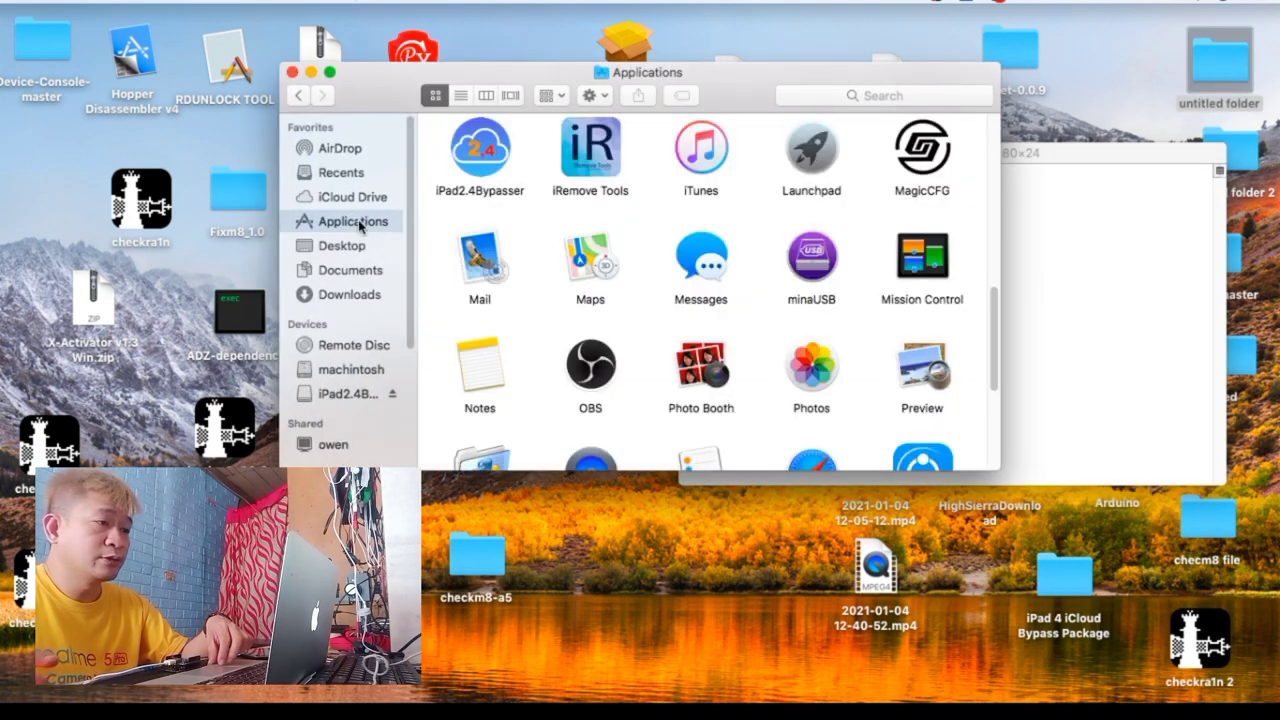
scroll(697, 297, up, 5)
scroll(697, 297, down, 3)
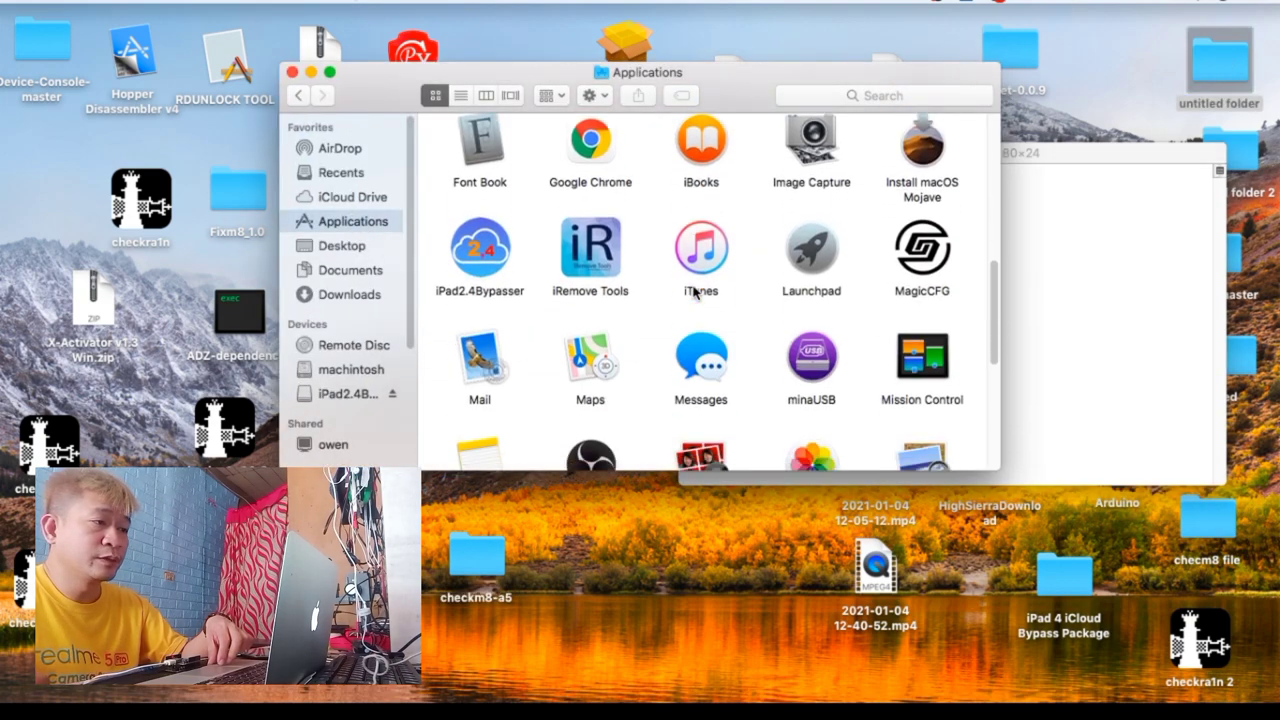
scroll(697, 297, up, 5)
scroll(695, 290, up, 3)
scroll(660, 300, down, 3)
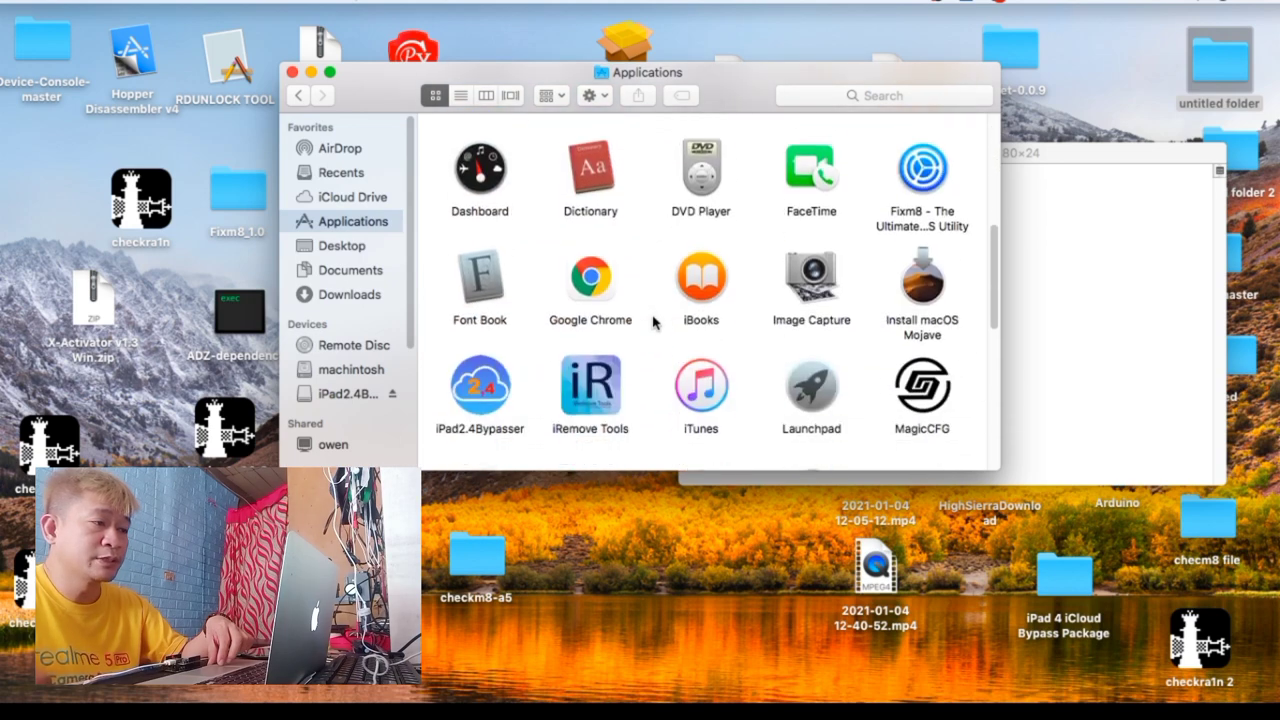
scroll(652, 310, down, 3)
scroll(678, 318, down, 3)
scroll(682, 313, down, 1)
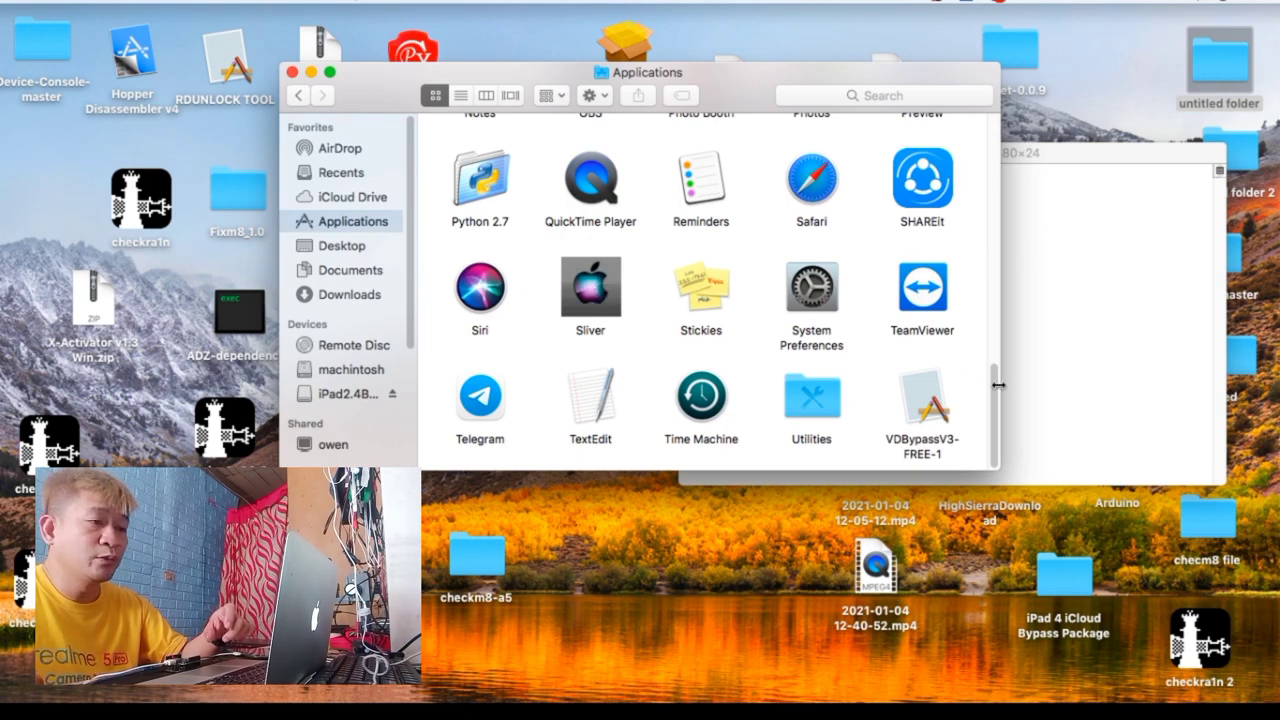
Step: Arrange the Applications window and Terminal side by side
drag(998, 385, 996, 275)
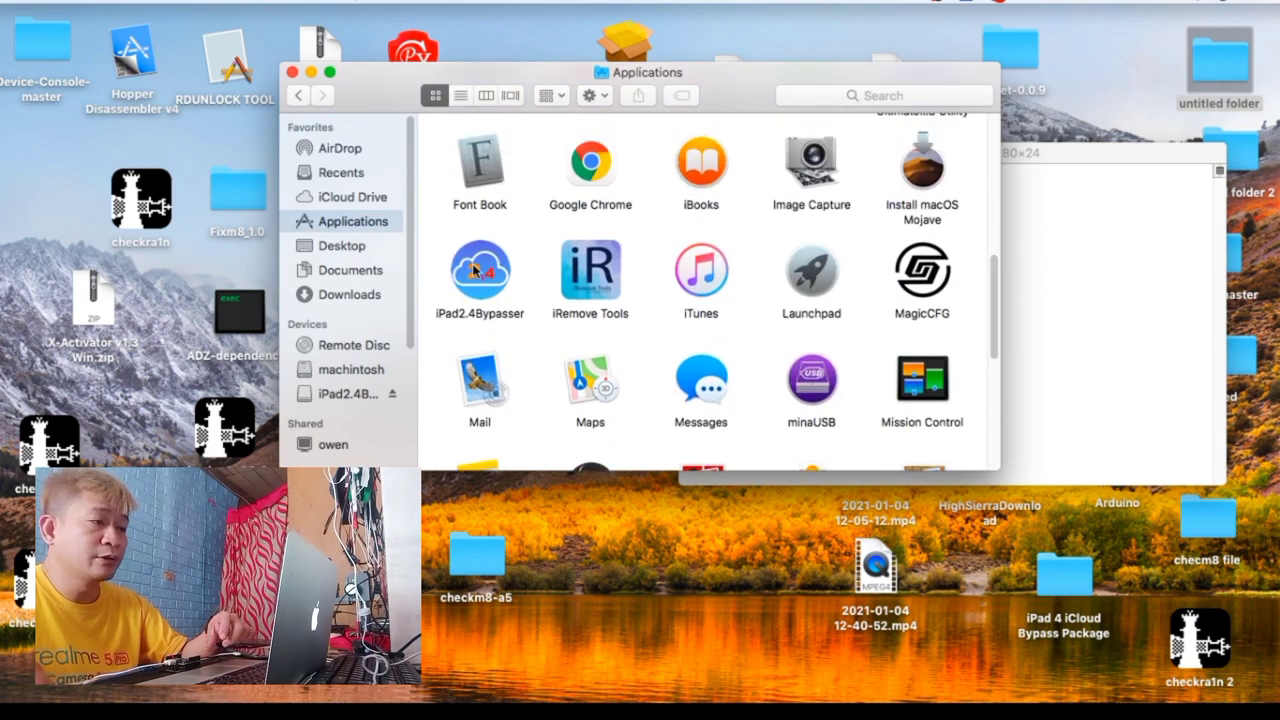
drag(546, 78, 332, 43)
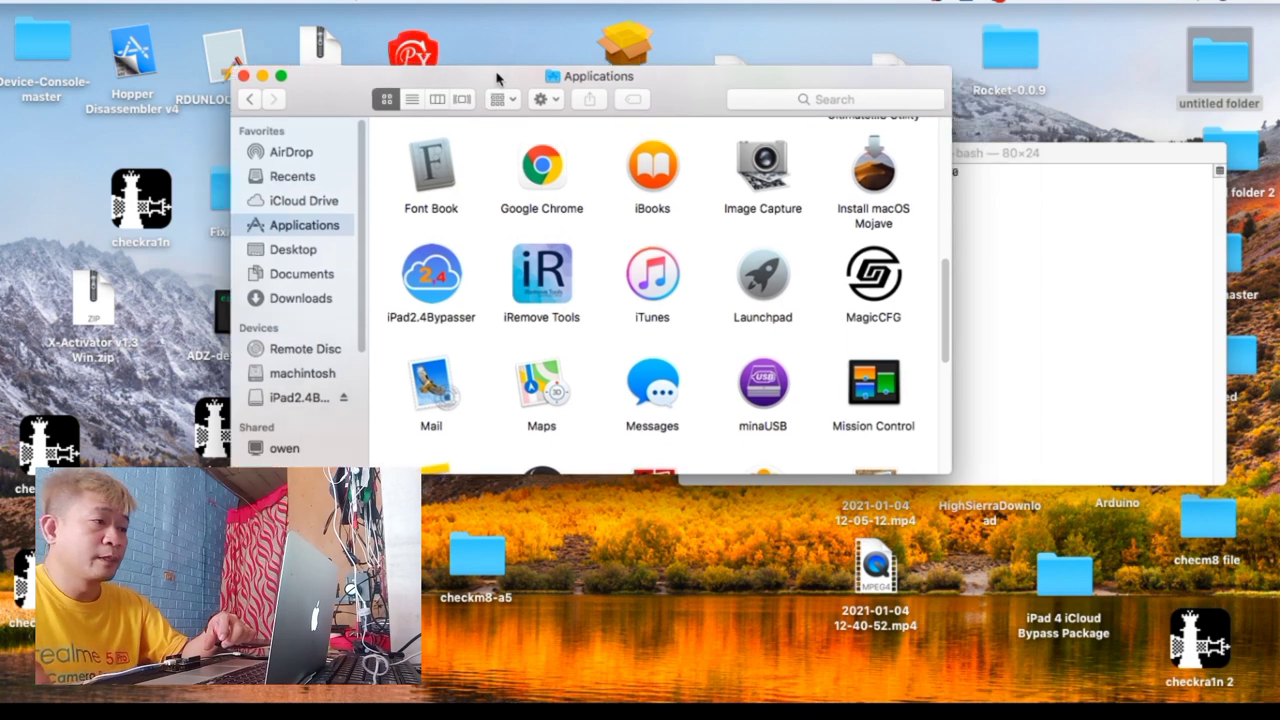
drag(887, 152, 982, 82)
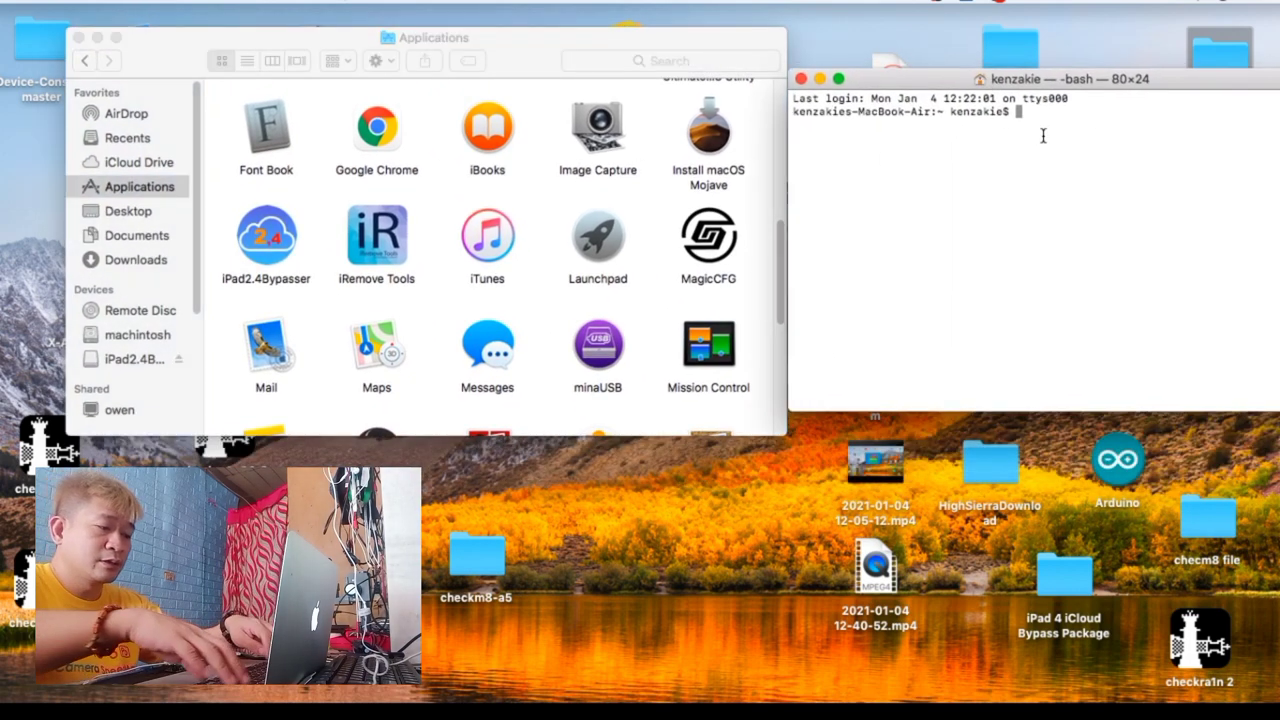
Step: Build 'sudo chmod -R 775' with the iPad2.4Bypasser.app Contents/Resources folder path
text(su)
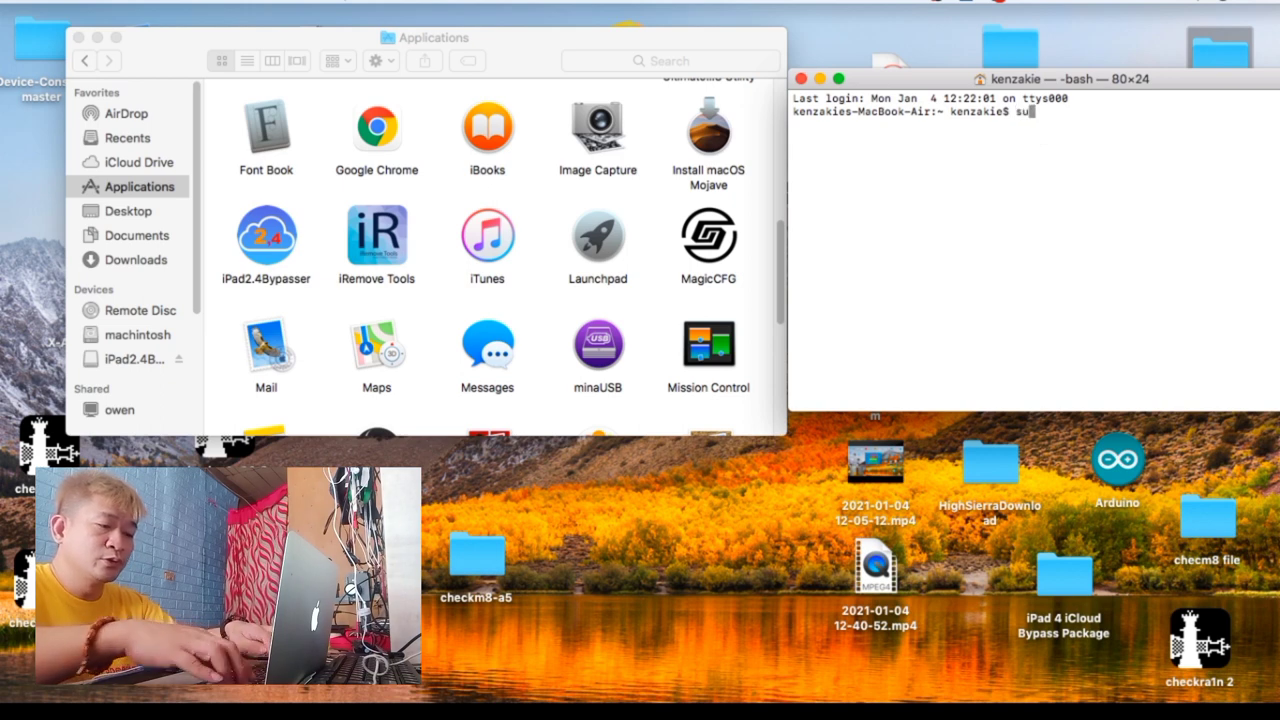
text(do )
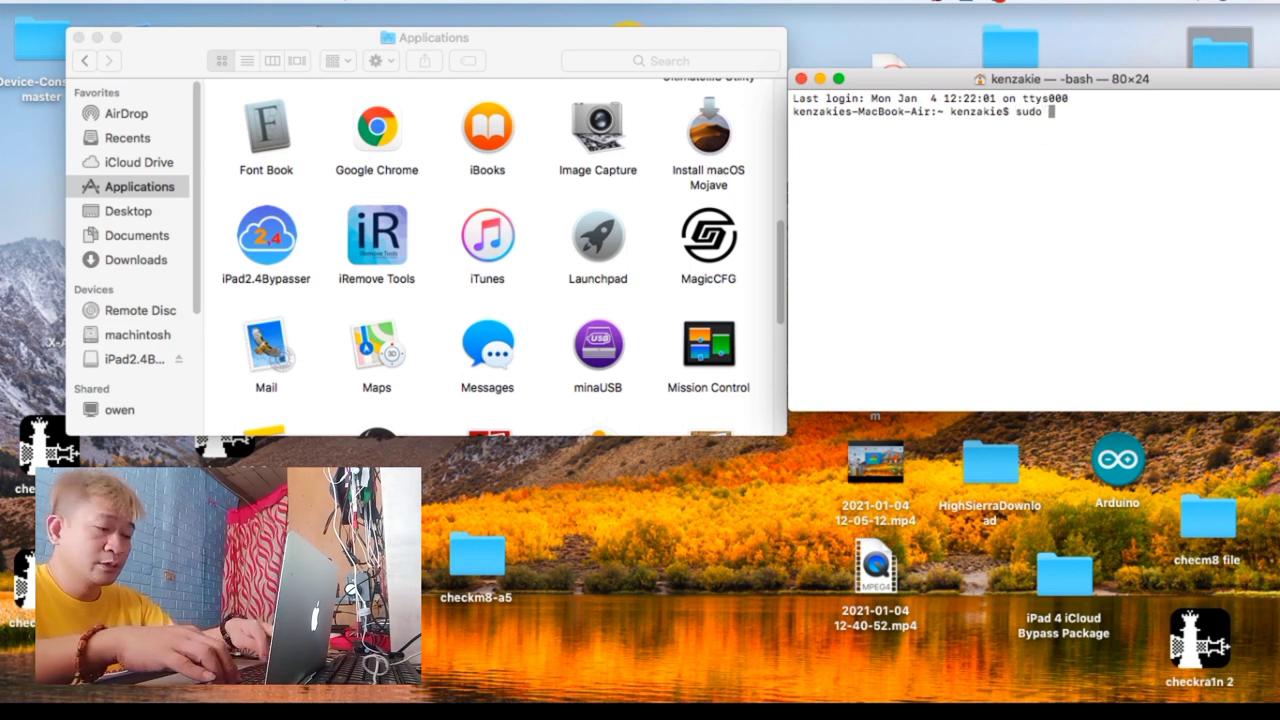
text(chmod)
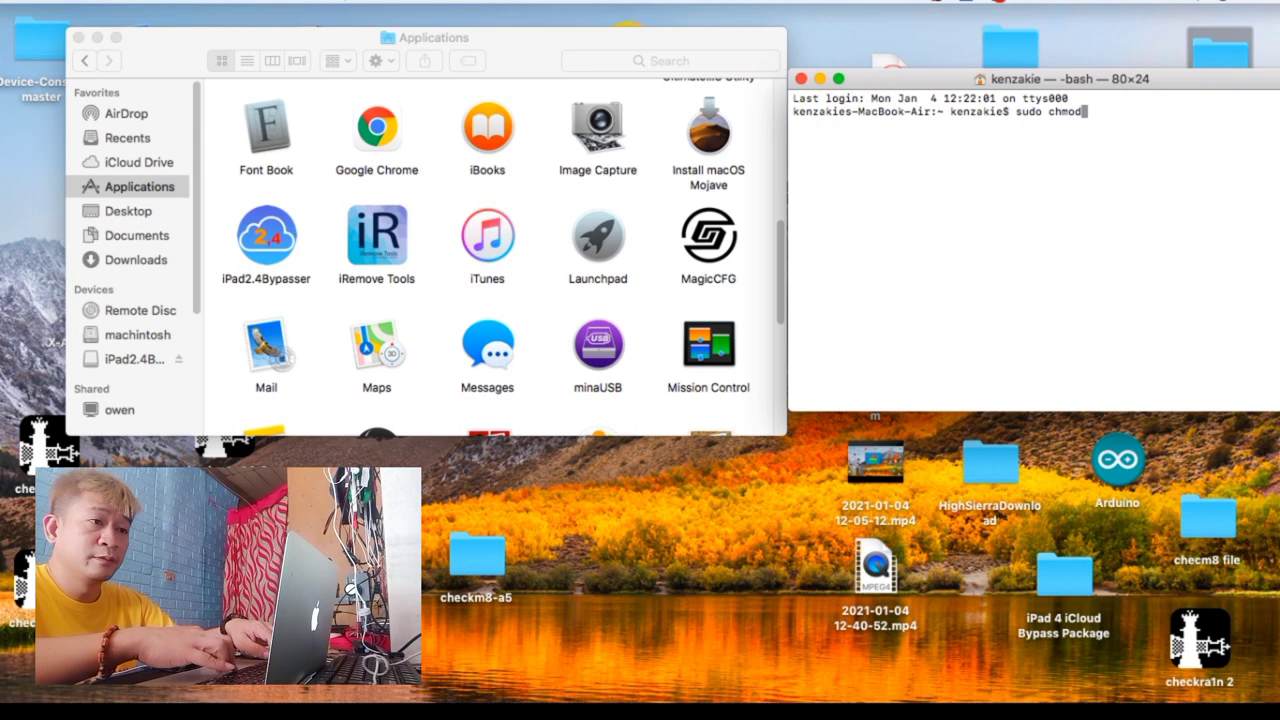
text( -)
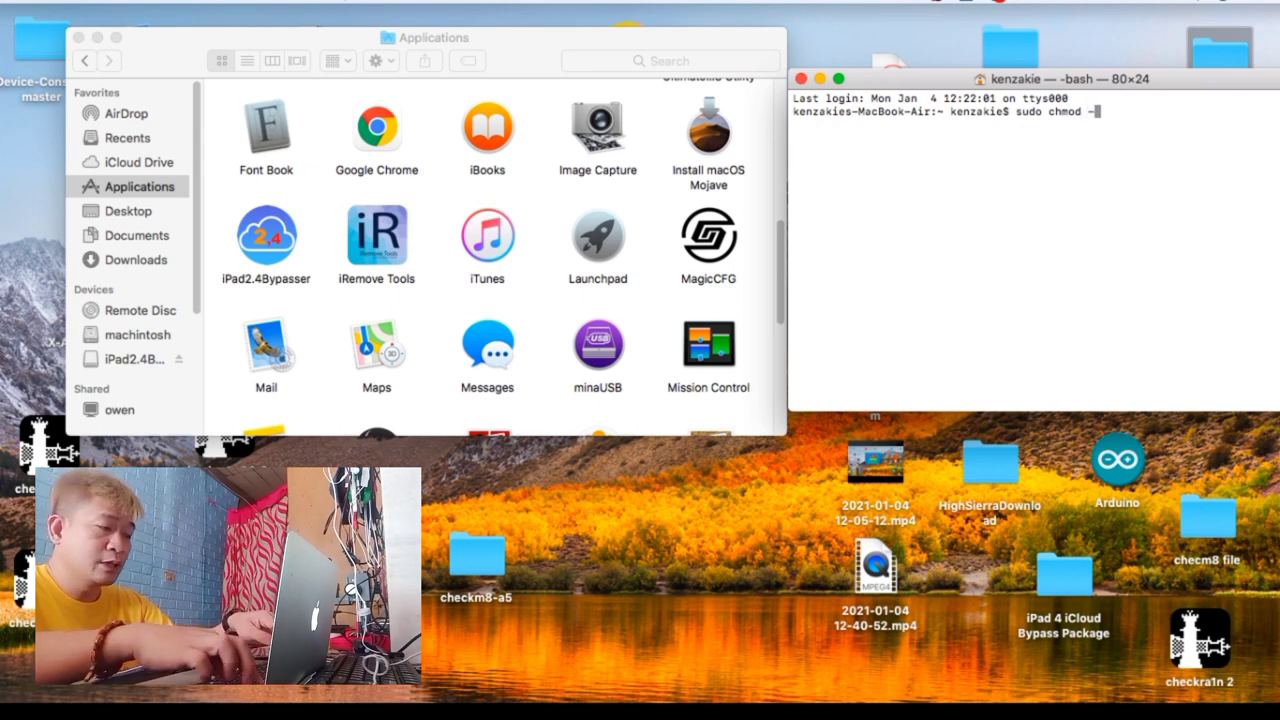
text(R)
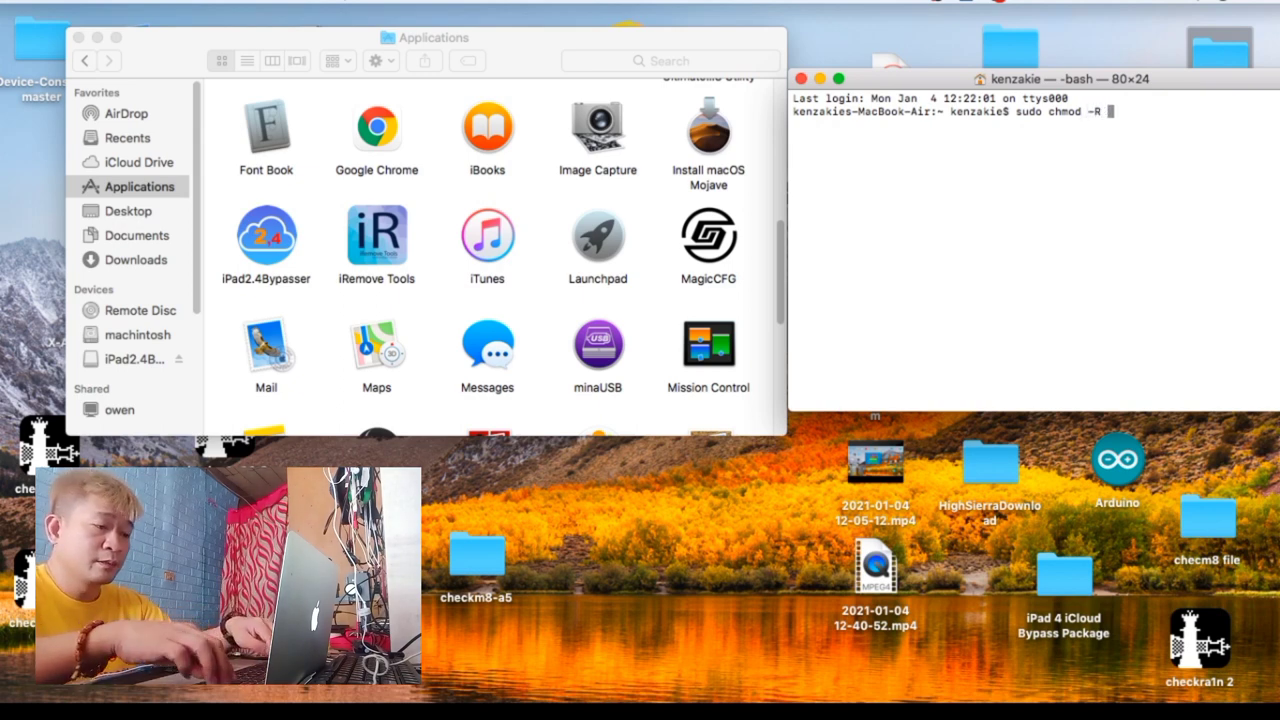
text( 775)
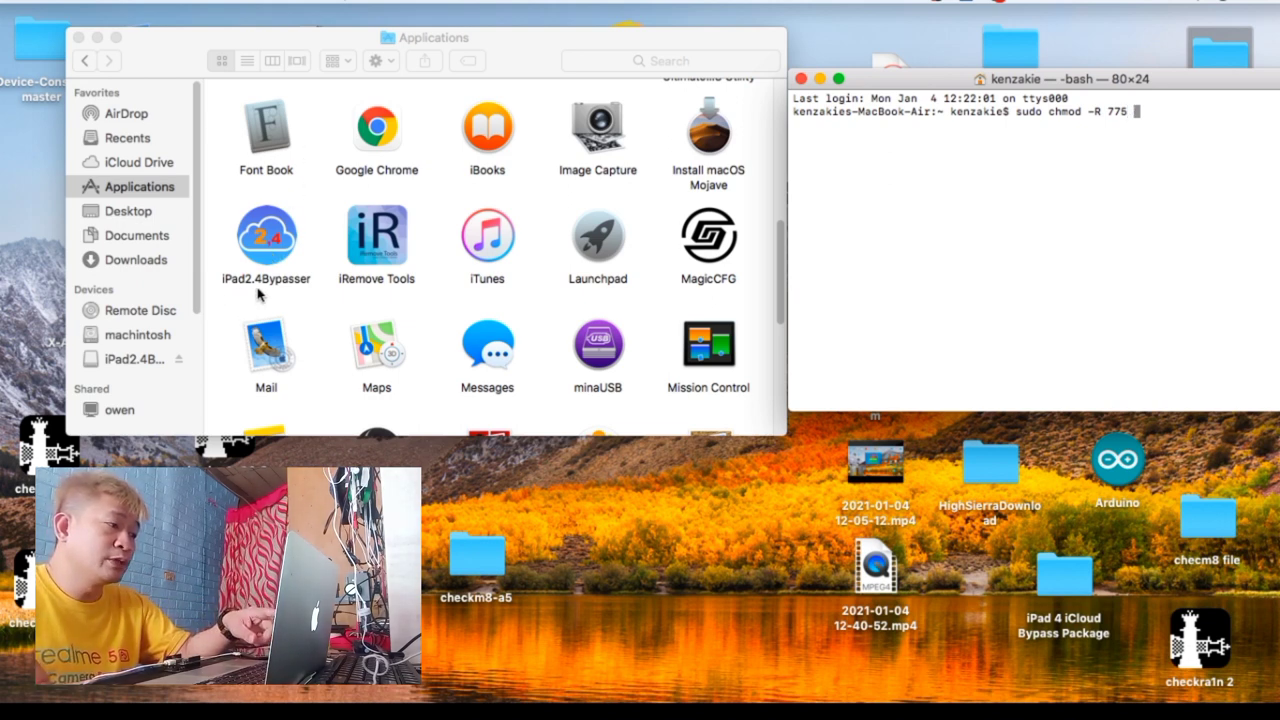
right_click(284, 244)
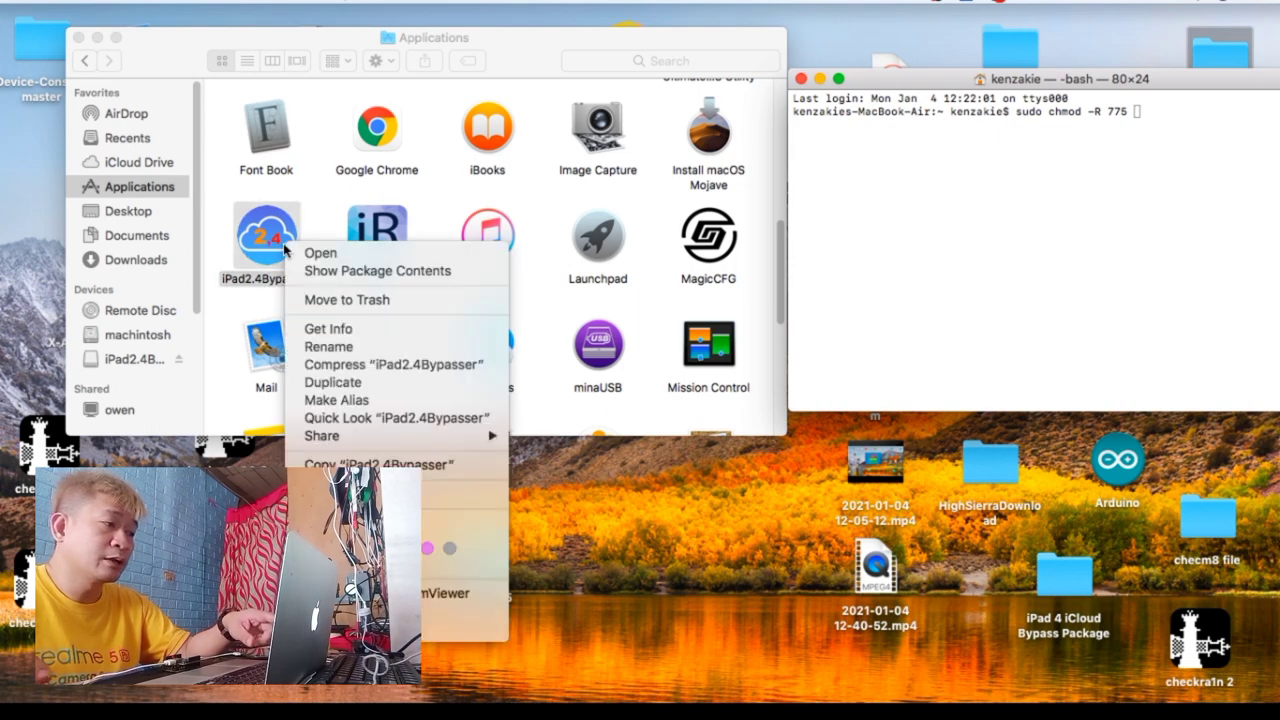
click(370, 271)
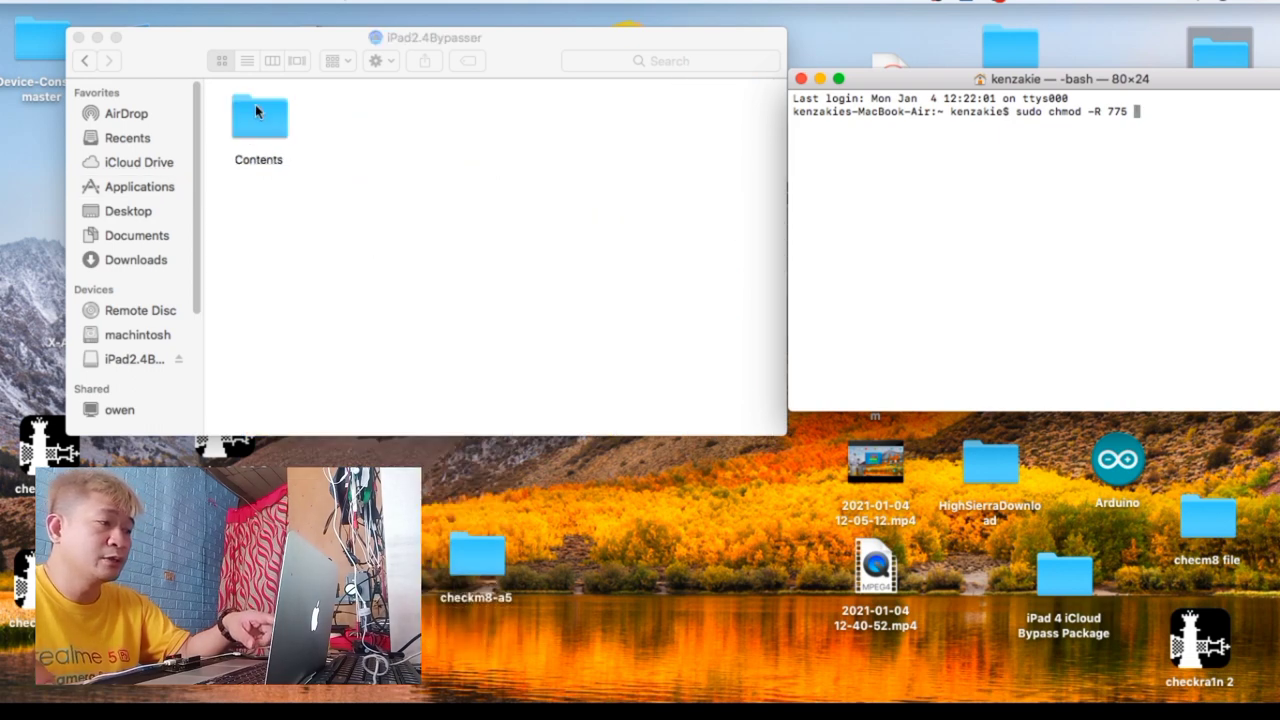
double_click(256, 112)
click(272, 242)
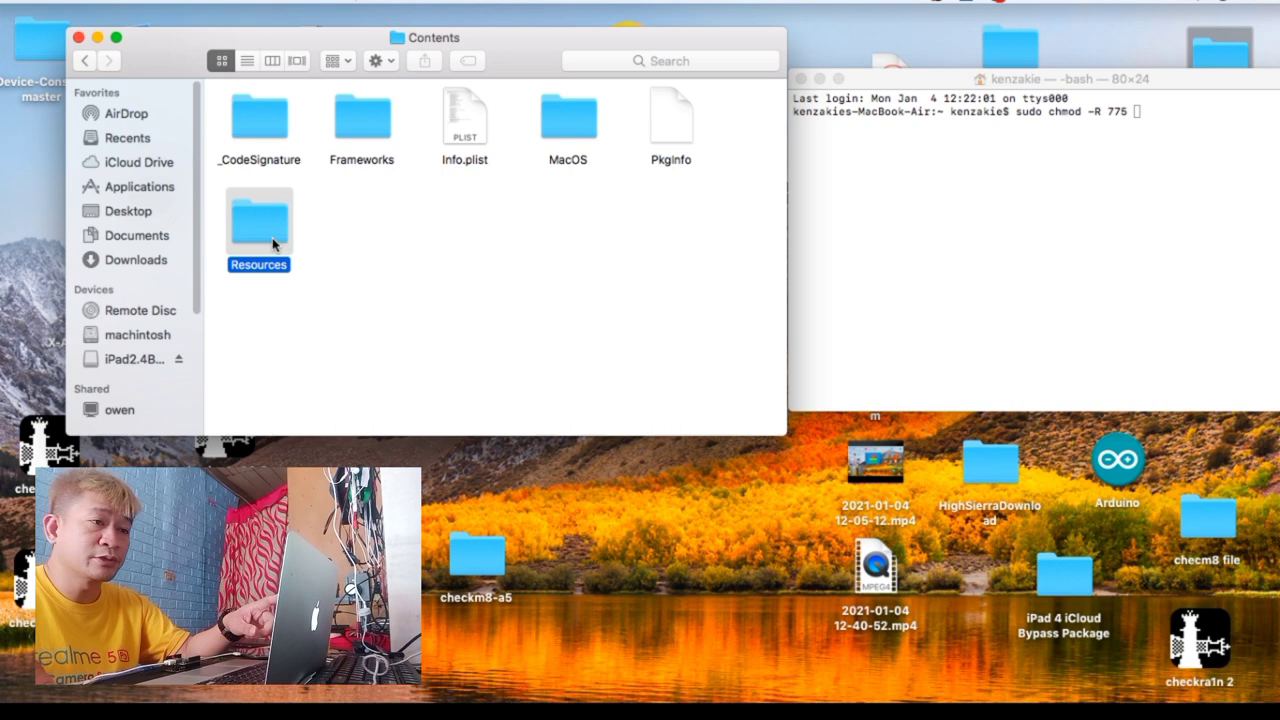
drag(272, 242, 1225, 178)
Step: Run the chmod command and enter the administrator password
click(1112, 207)
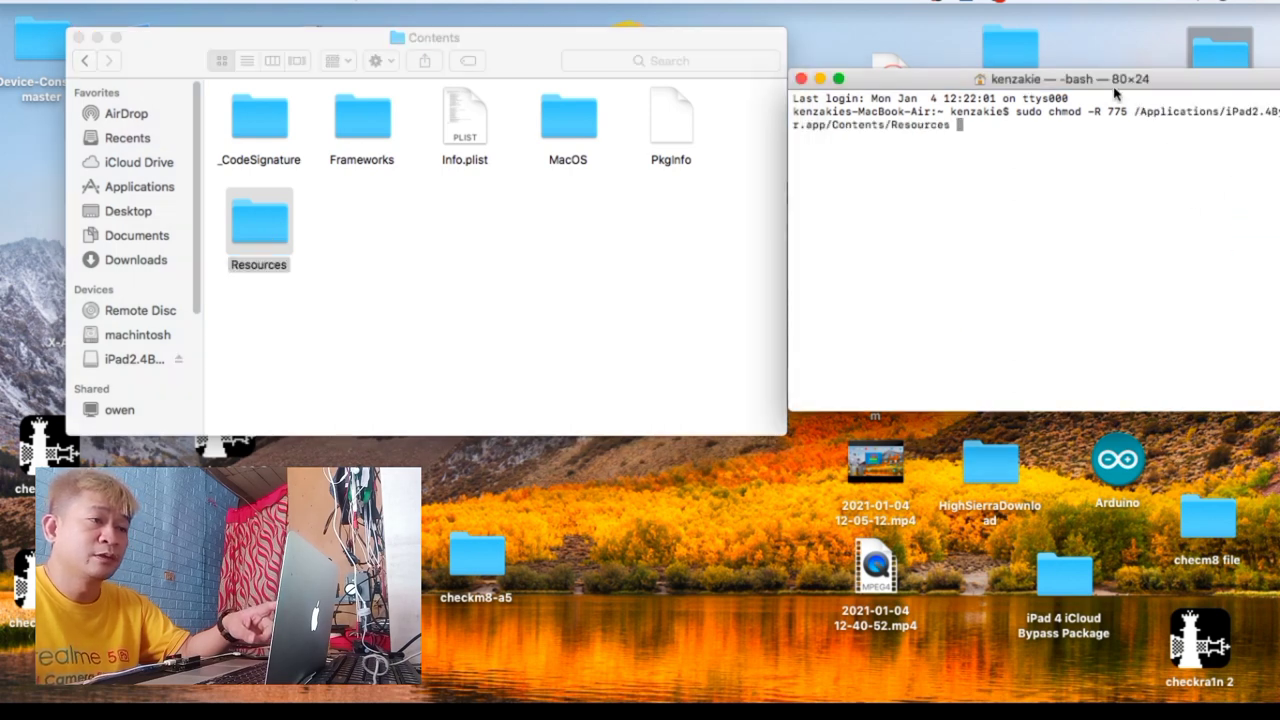
drag(1115, 92, 789, 84)
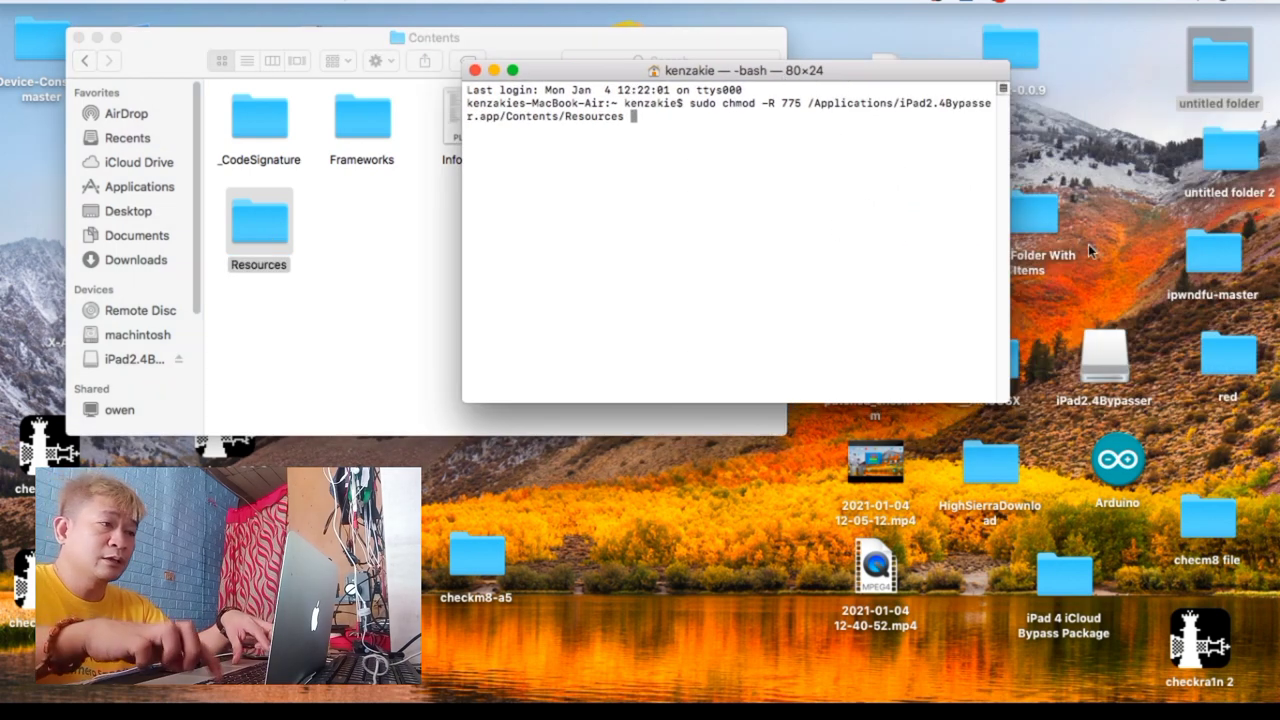
key(Return)
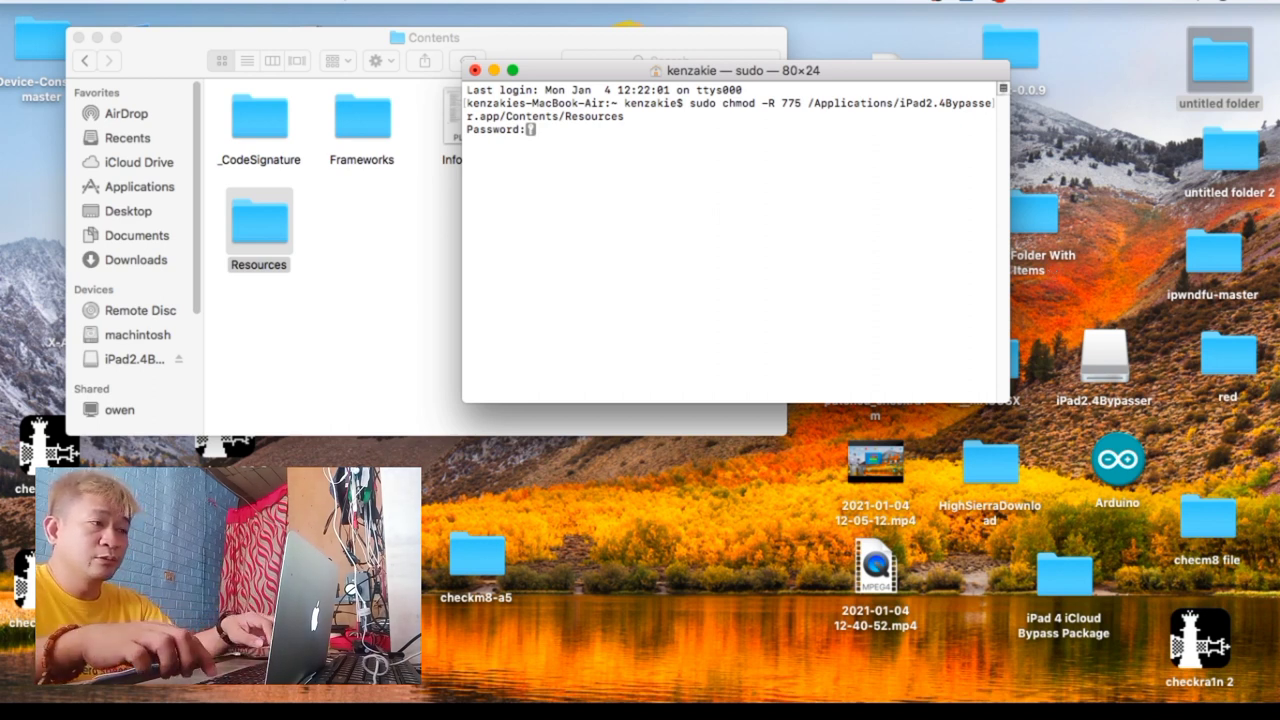
key(Return)
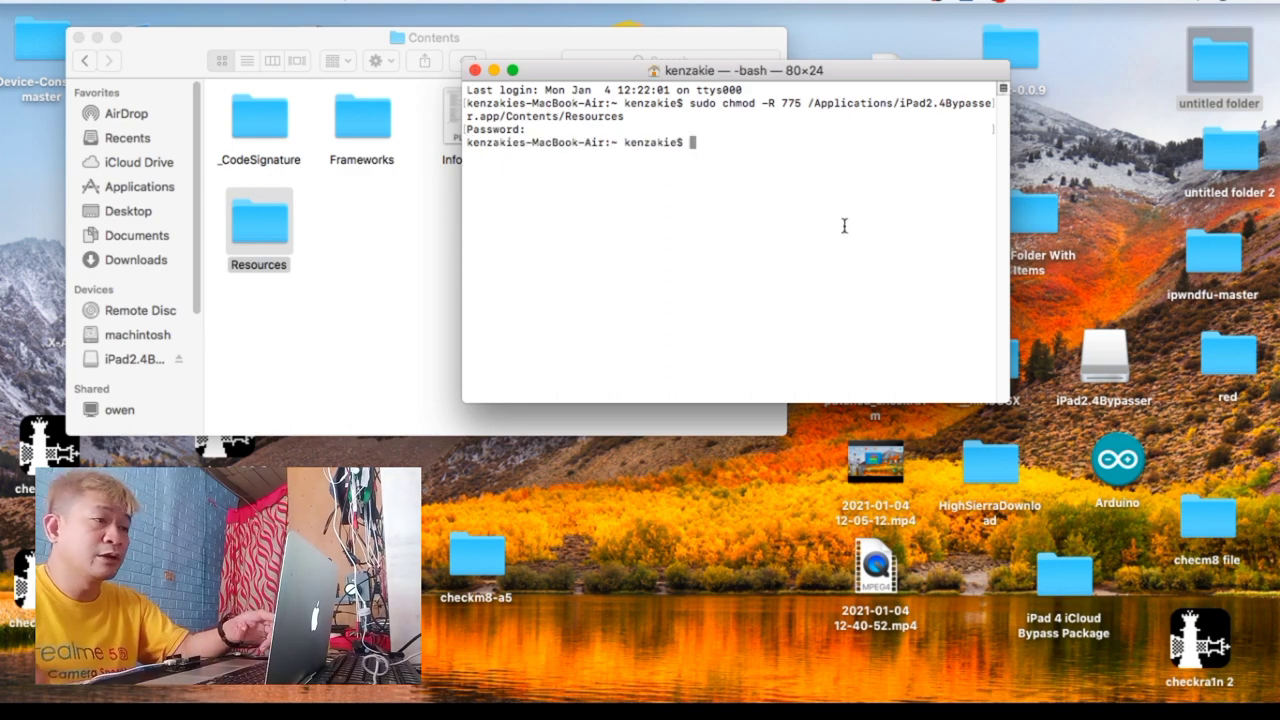
Step: Close Terminal, launch iPad2.4Bypasser from Applications, close Finder and move the tool window
click(475, 71)
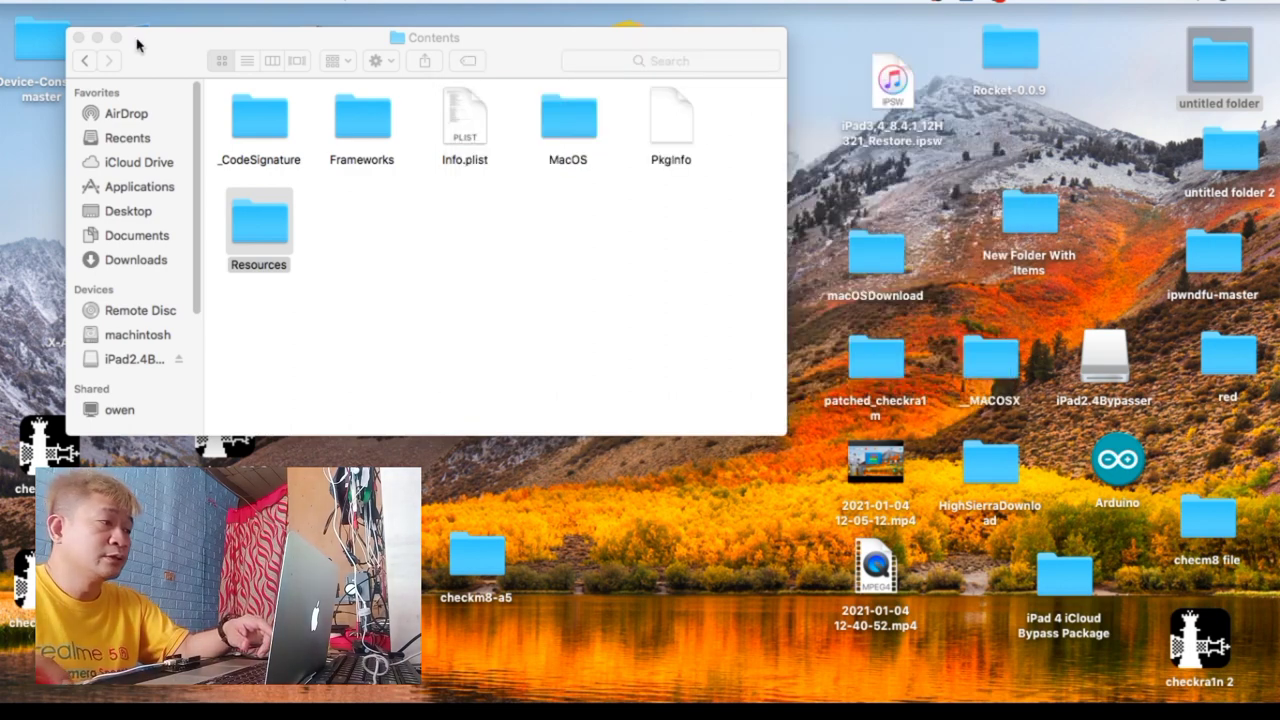
click(165, 188)
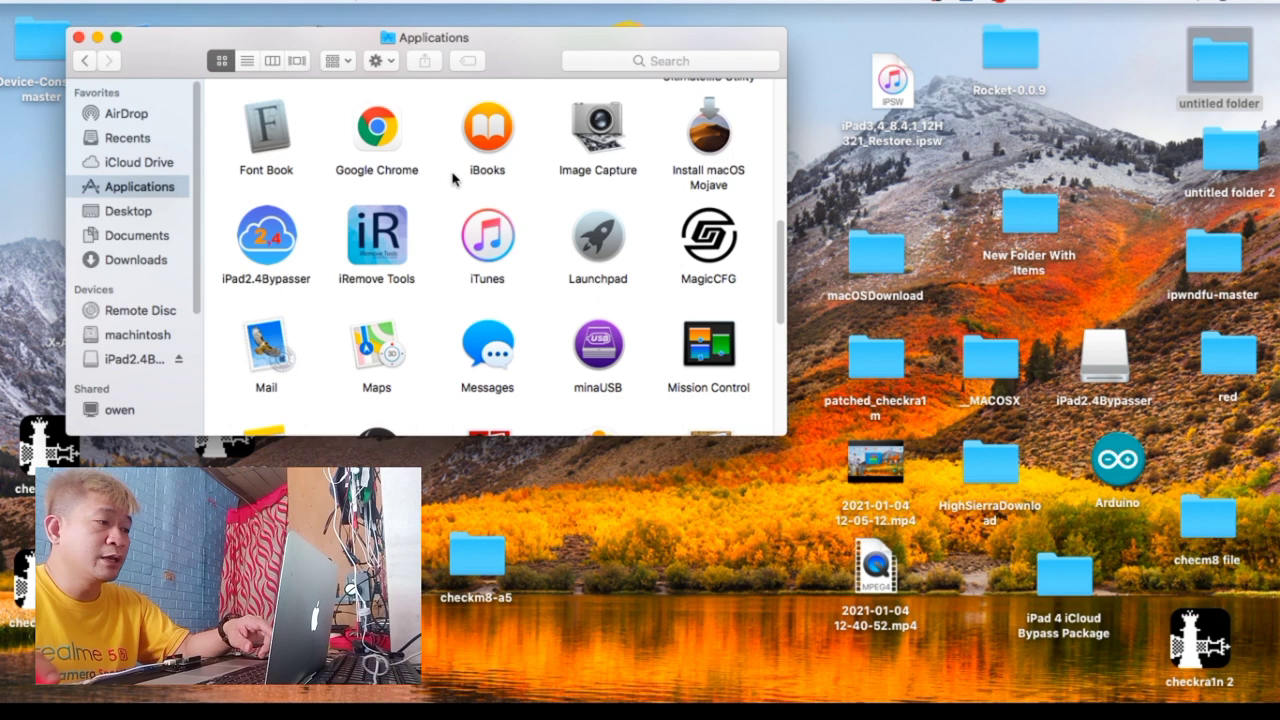
click(271, 243)
double_click(271, 243)
click(78, 37)
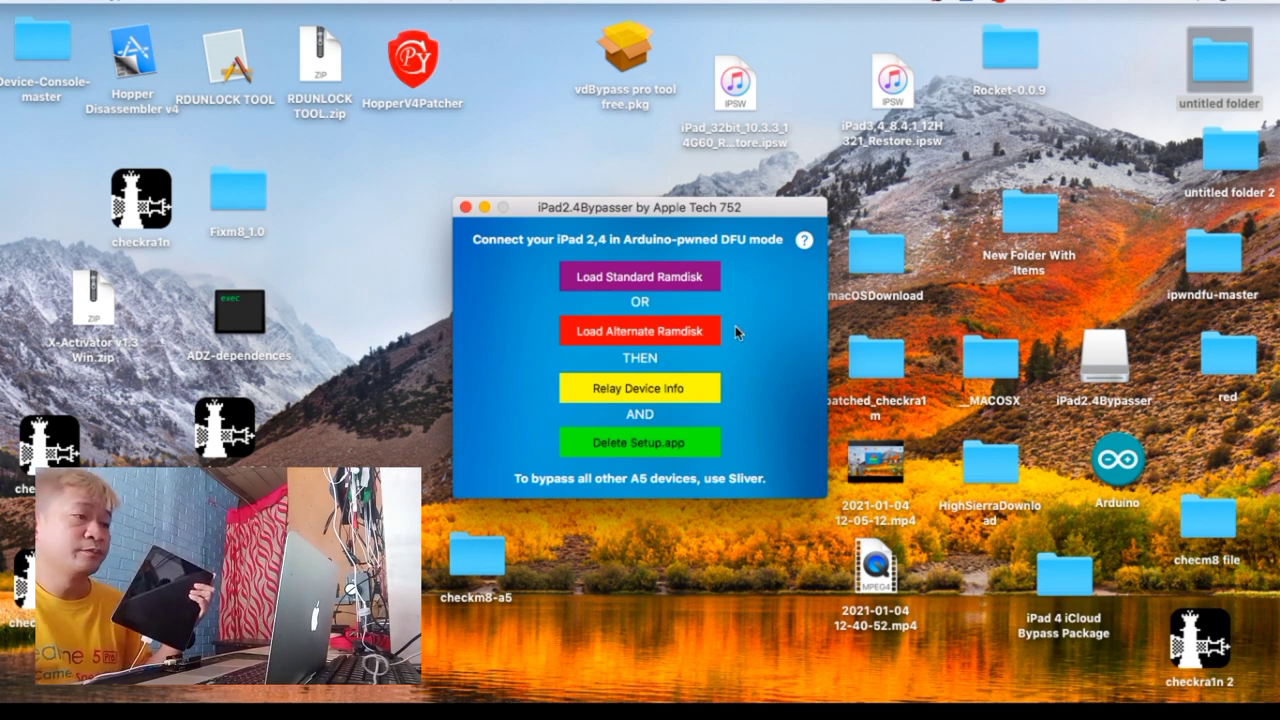
drag(706, 207, 655, 107)
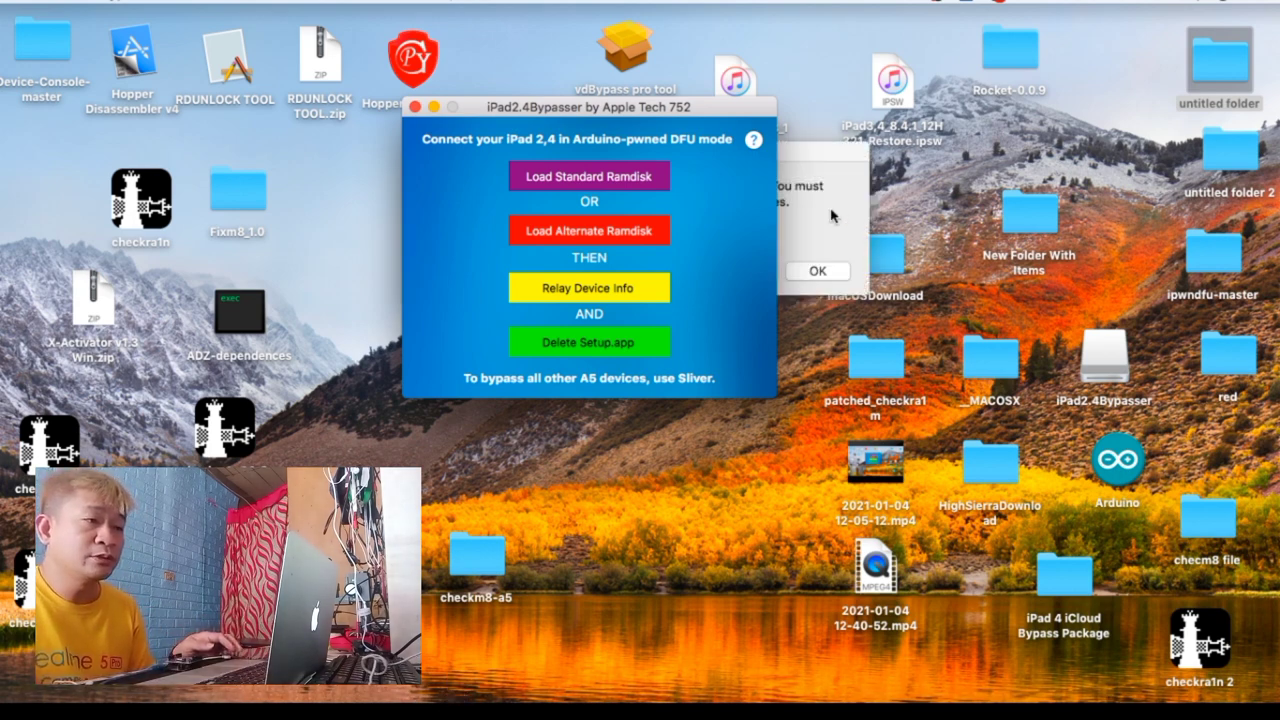
Step: Dismiss the iTunes recovery alert and start loading the alternate ramdisk
click(831, 213)
click(820, 274)
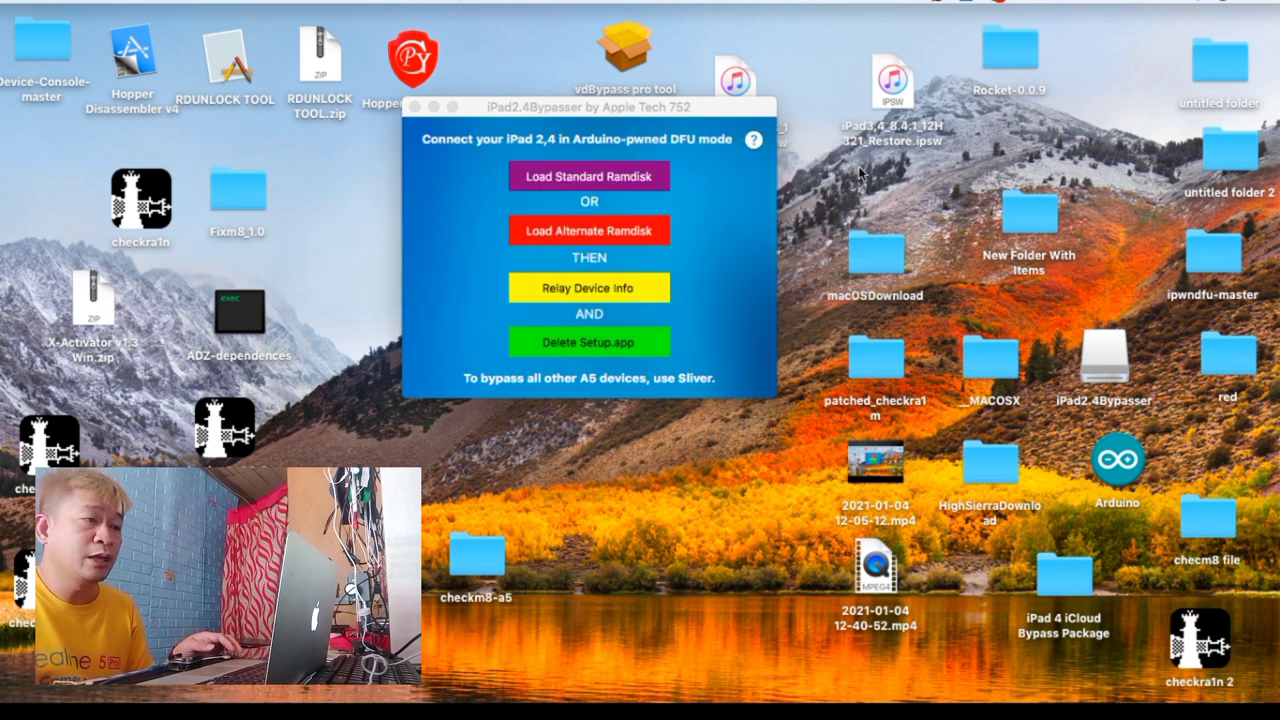
click(576, 241)
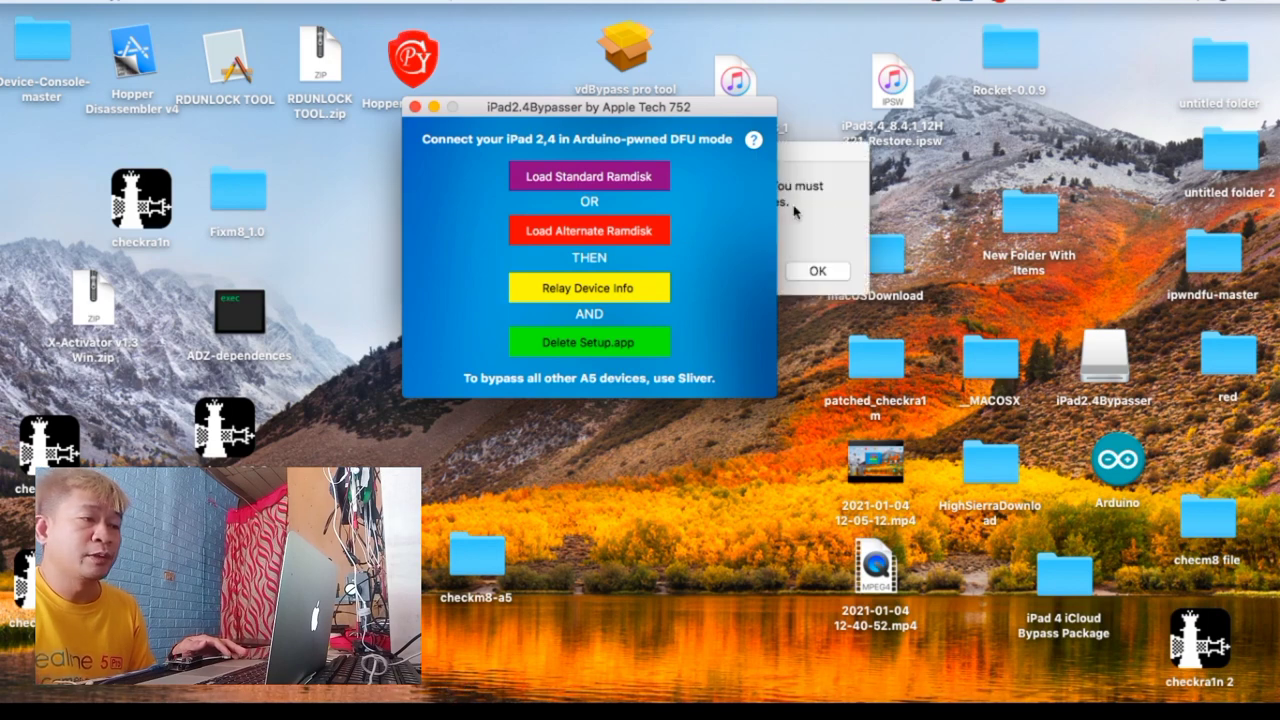
click(815, 208)
drag(641, 158, 945, 58)
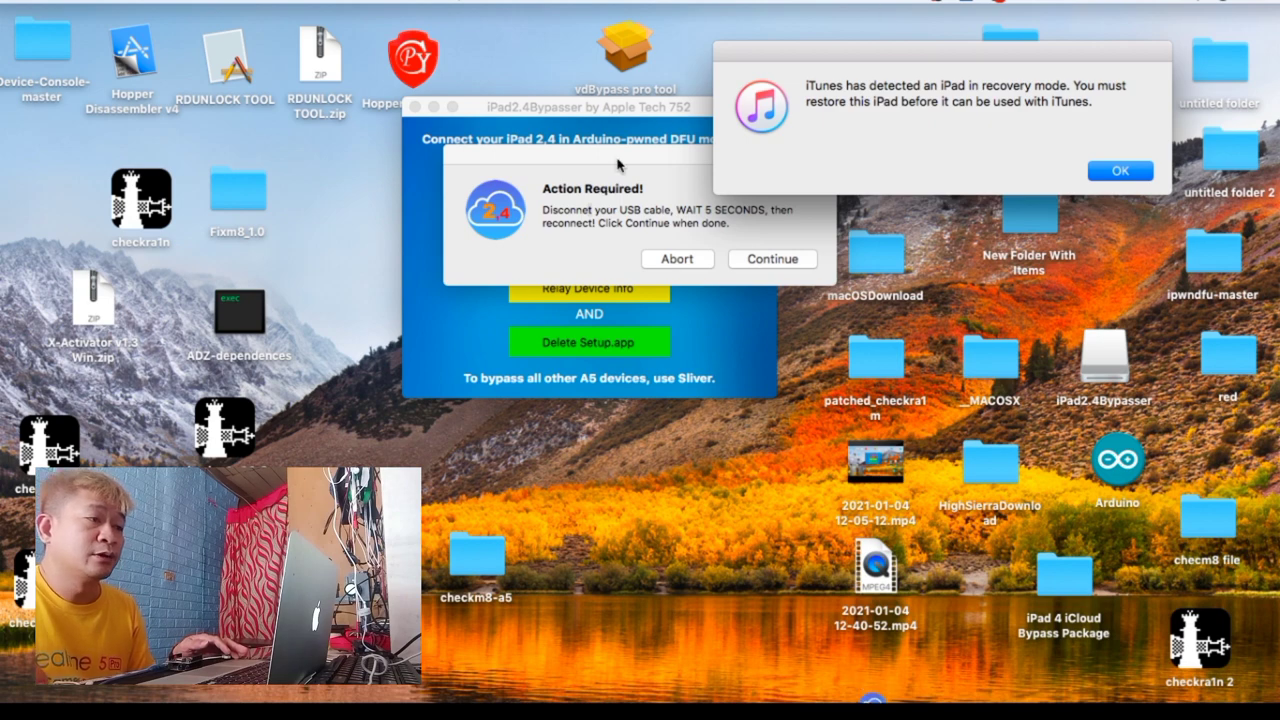
Step: Move the iTunes dialogs aside and continue after reconnecting the USB cable
mouse_move(617, 165)
mouse_down()
mouse_move(399, 65)
mouse_move(442, 79)
mouse_up()
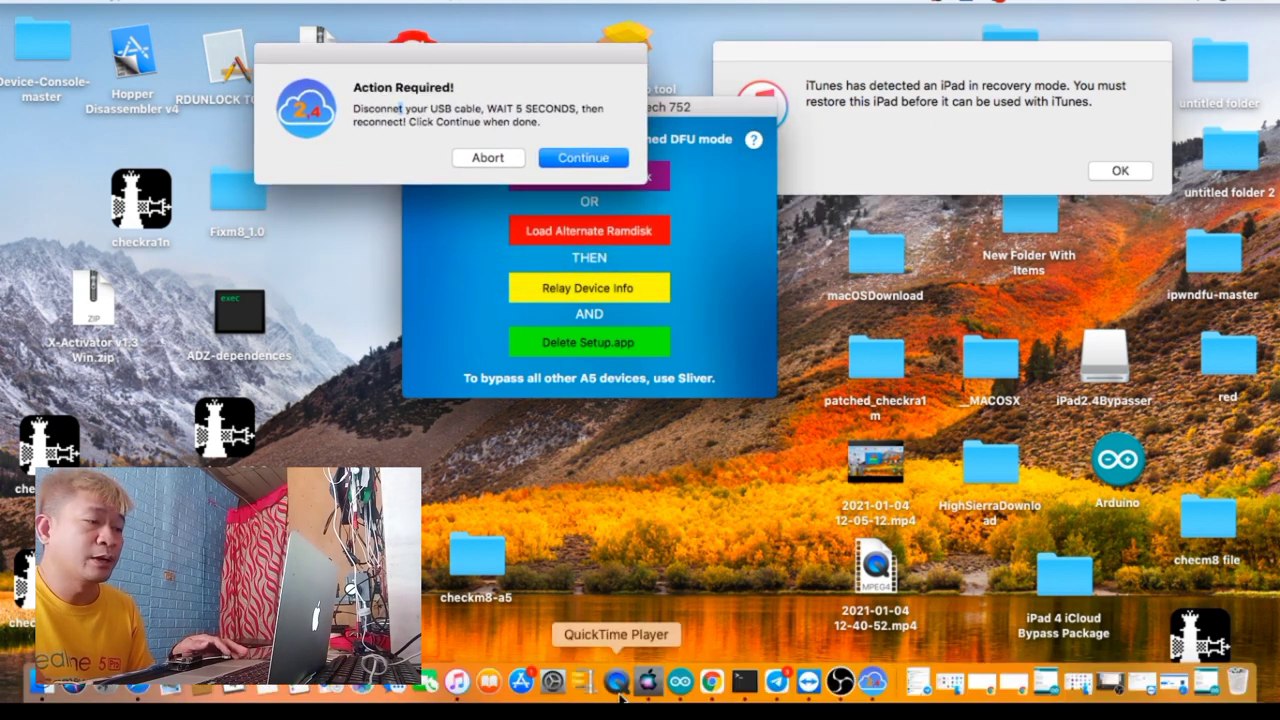
click(457, 684)
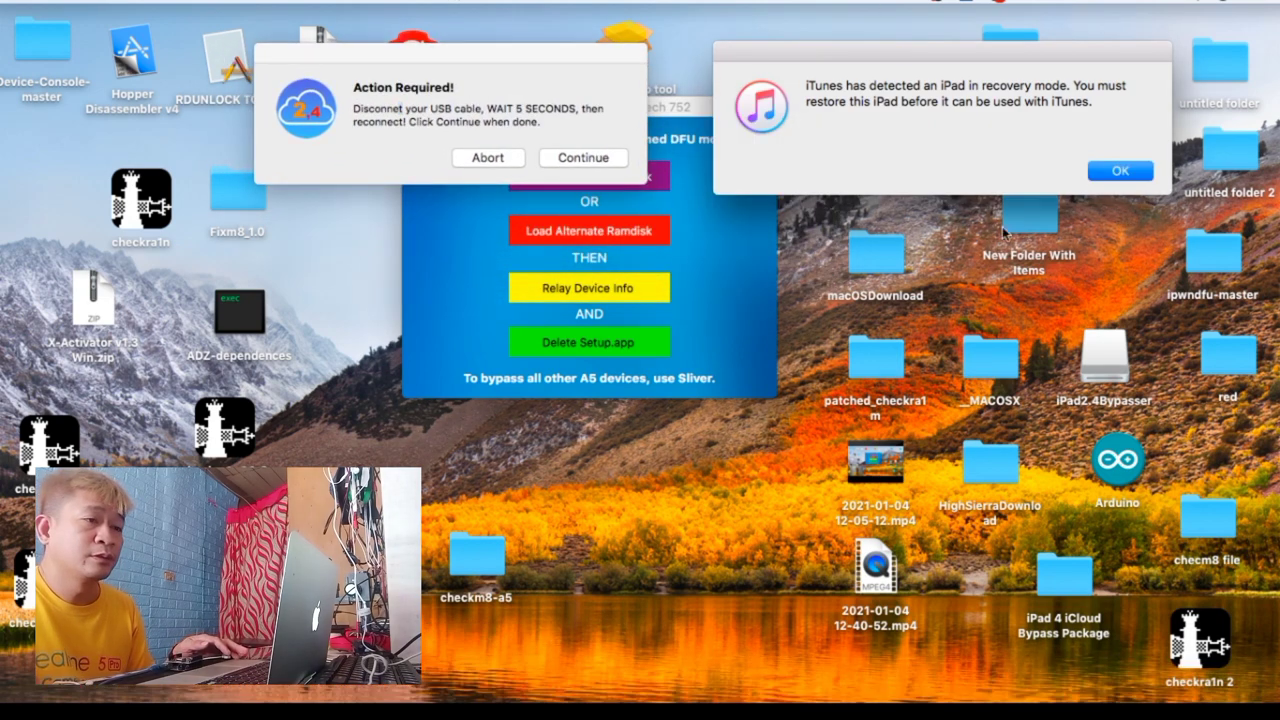
click(1117, 174)
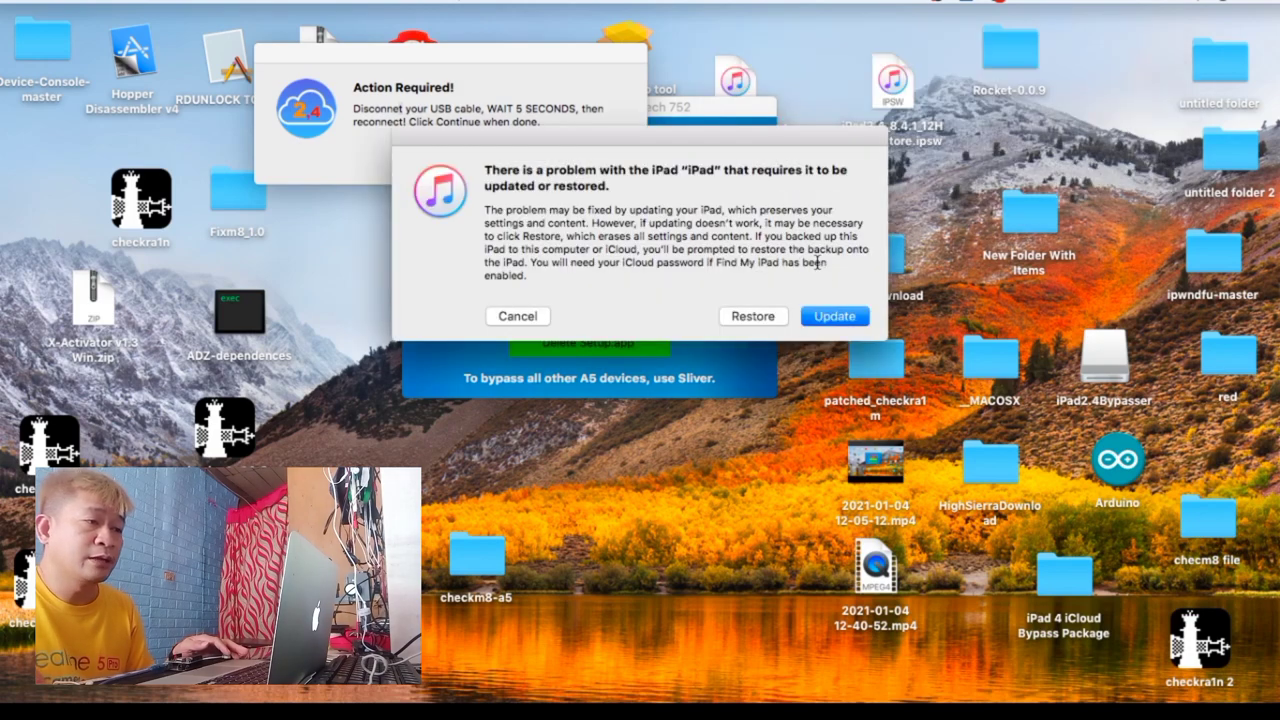
drag(662, 137, 850, 137)
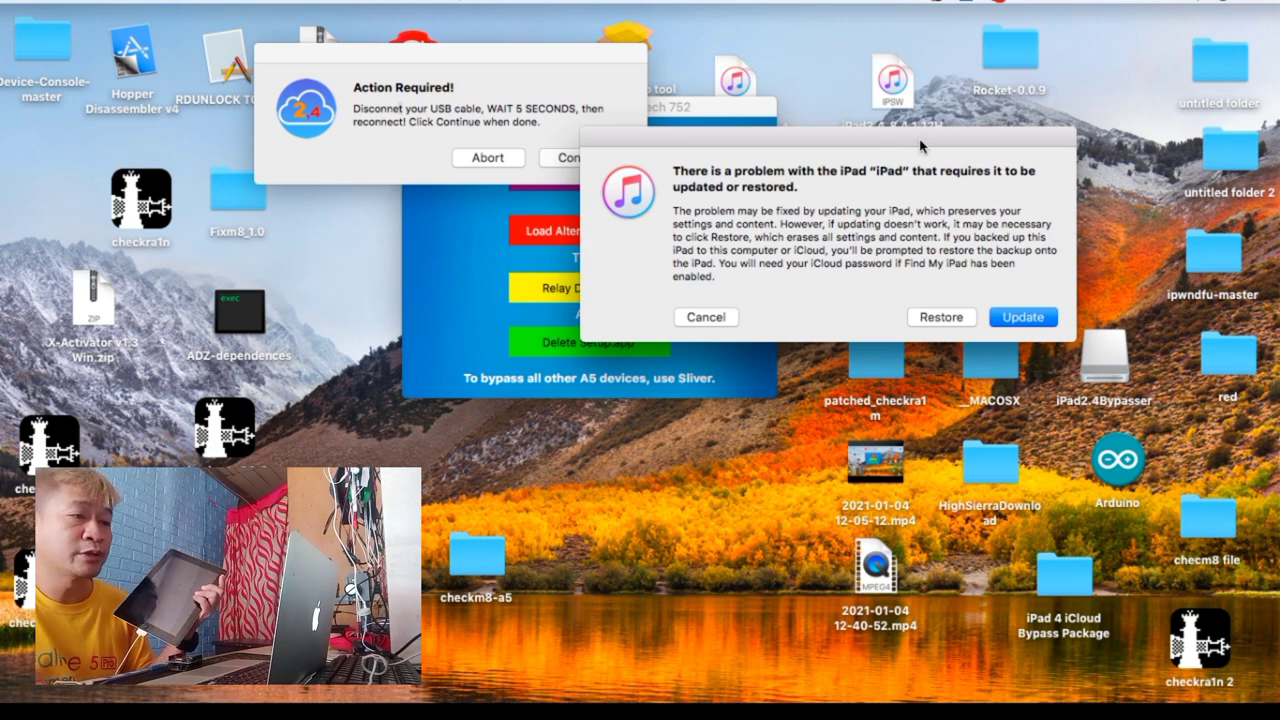
drag(920, 147, 465, 285)
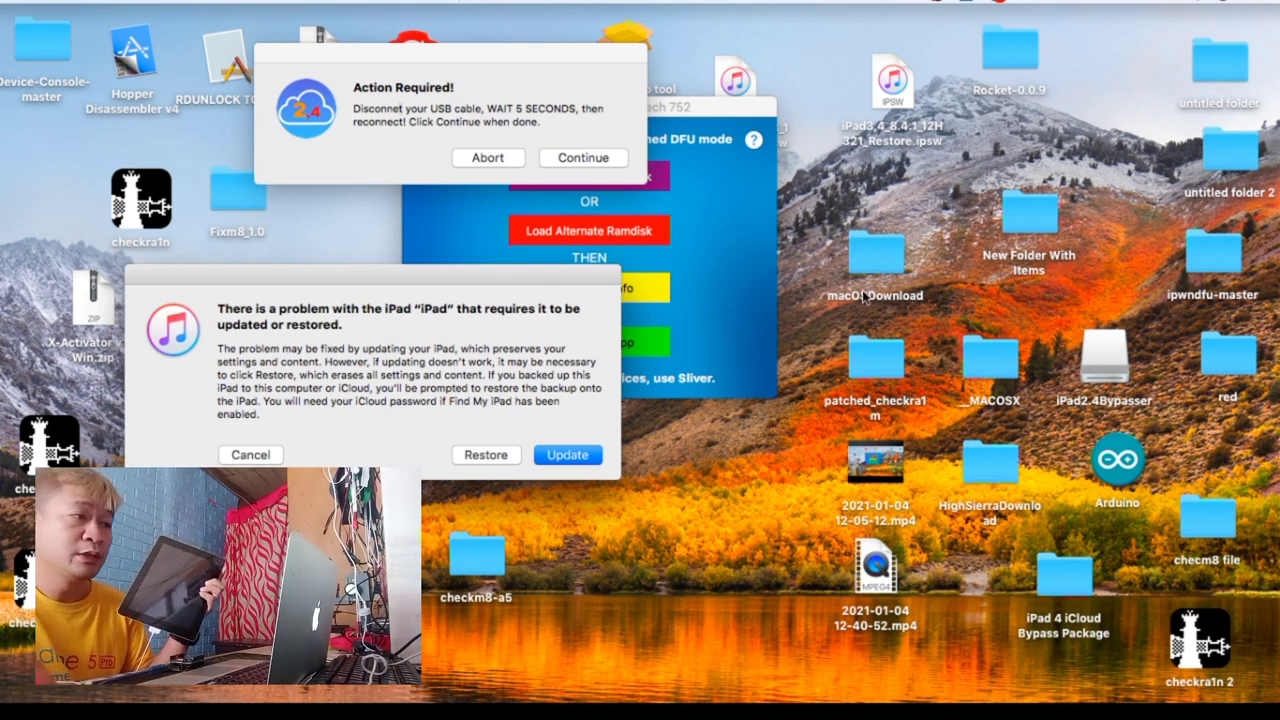
click(613, 160)
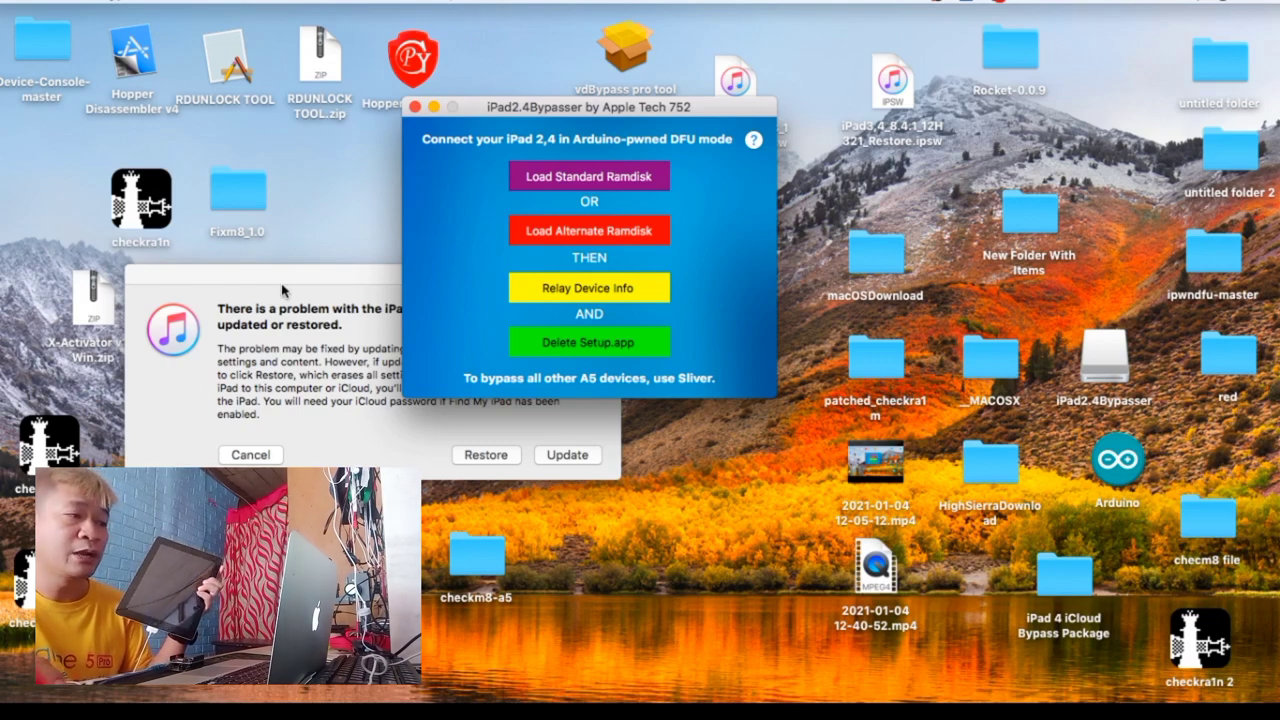
Step: Acknowledge Alternate Ramdisk Sent, relay the device info, and dismiss the TCP Activated notice
drag(286, 284, 259, 265)
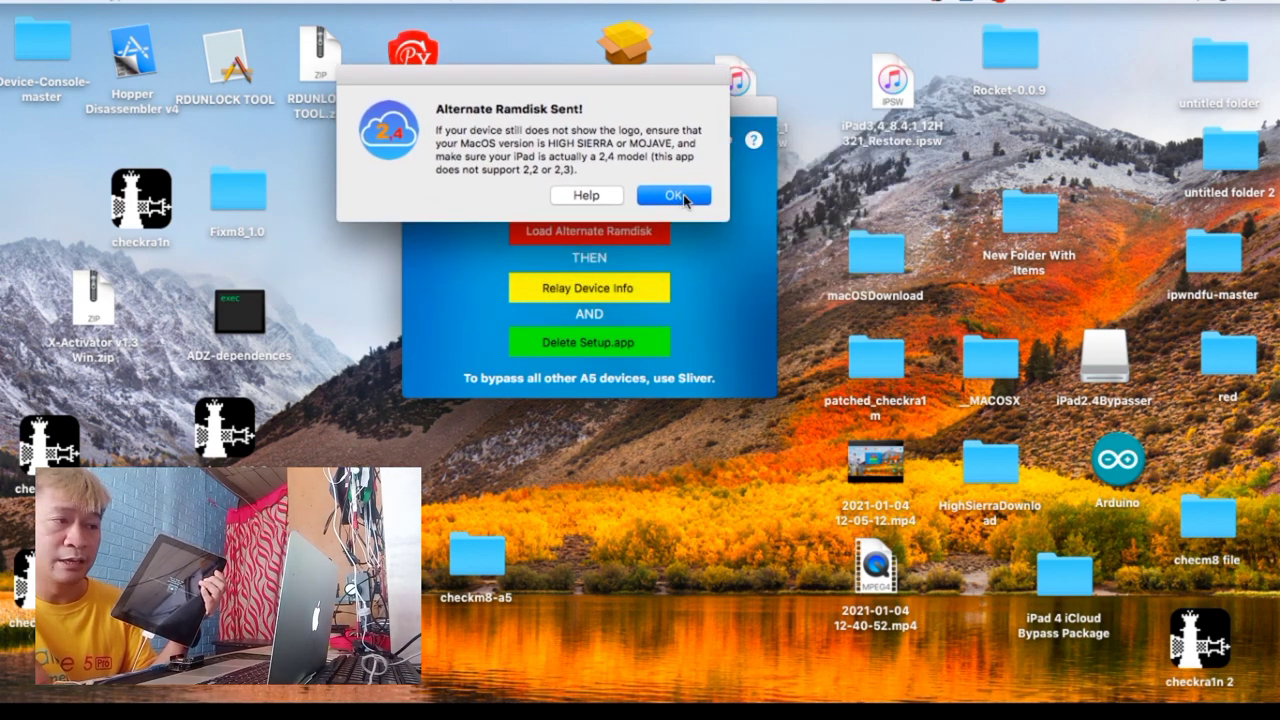
click(675, 196)
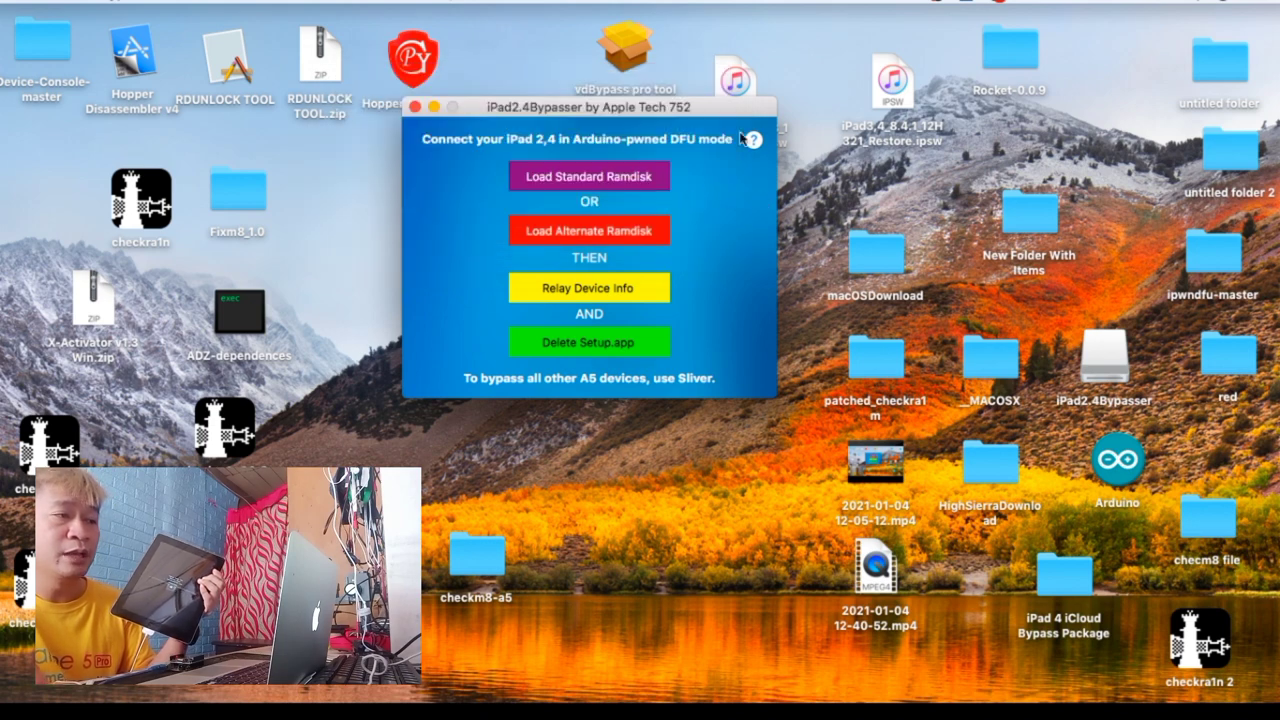
click(583, 291)
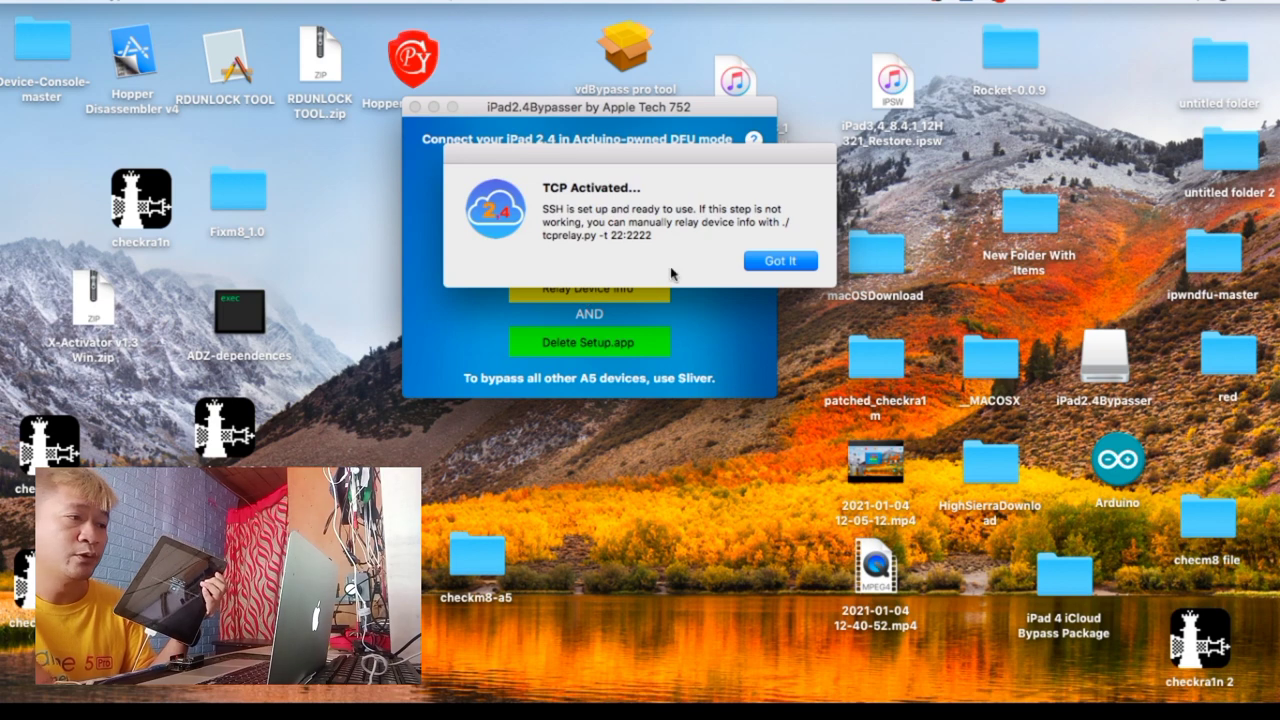
click(781, 262)
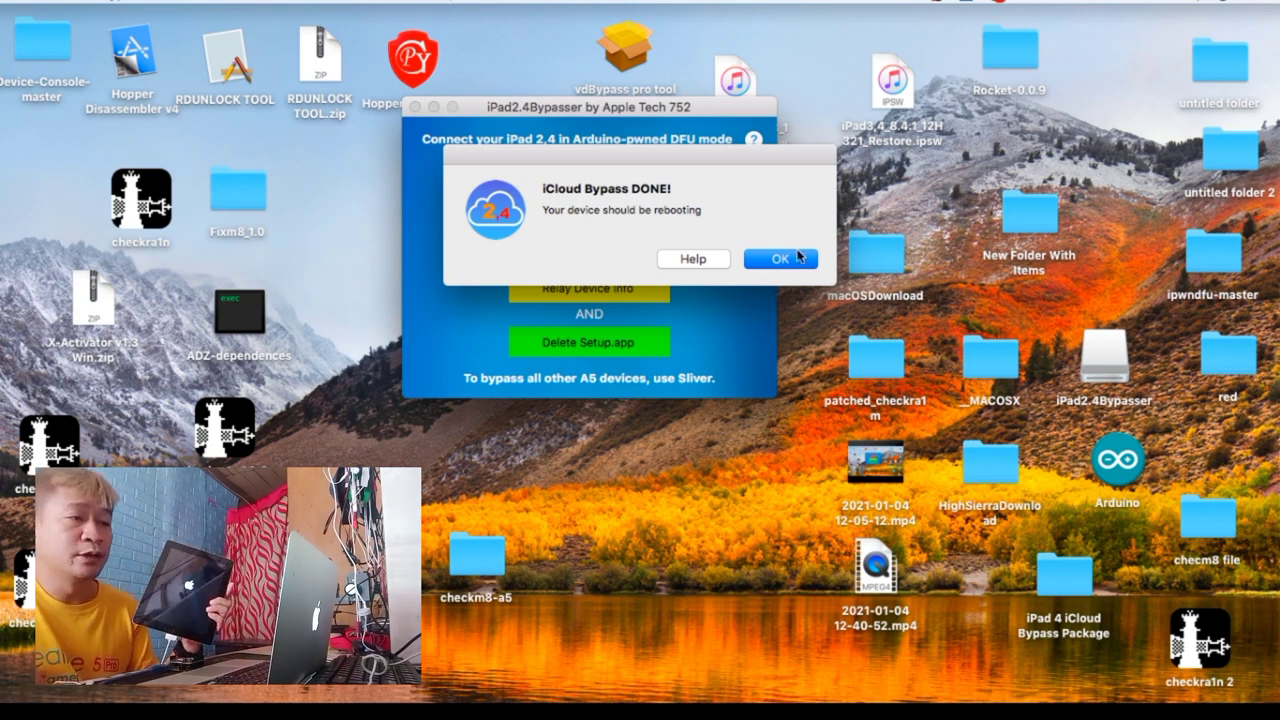
Step: Dismiss the iCloud Bypass DONE! alert with OK
click(799, 258)
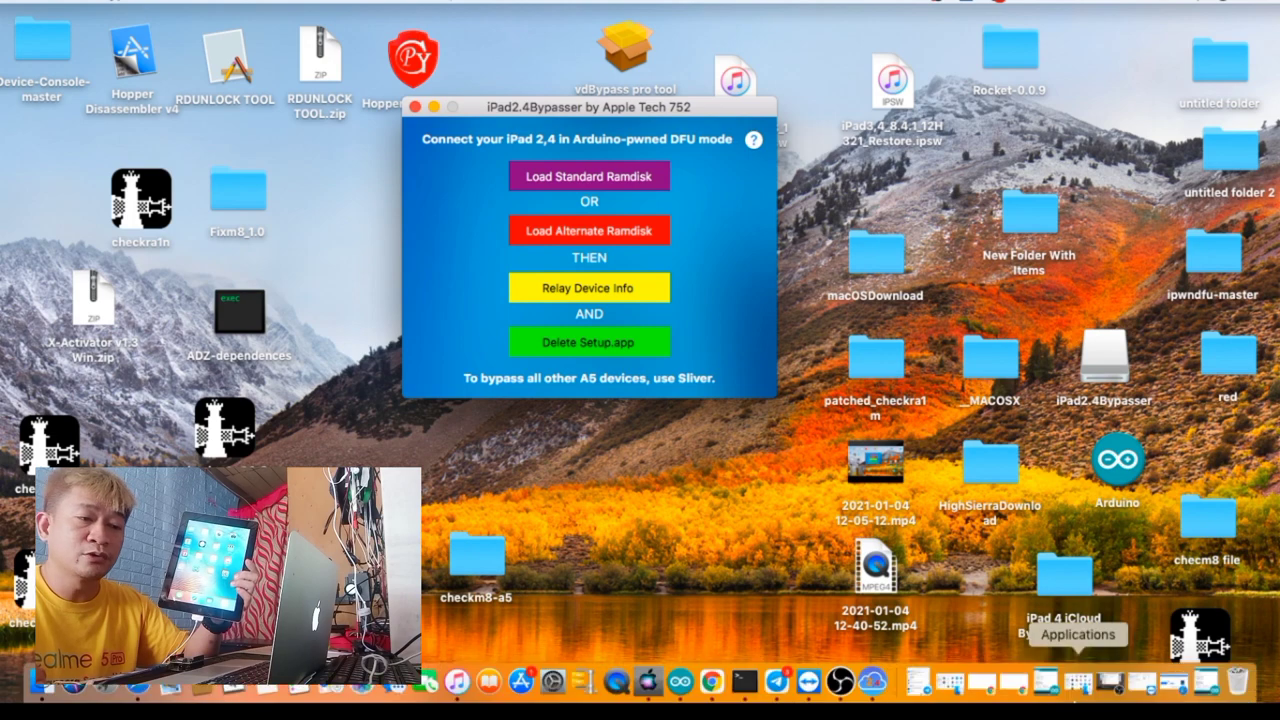
mouse_move(1175, 695)
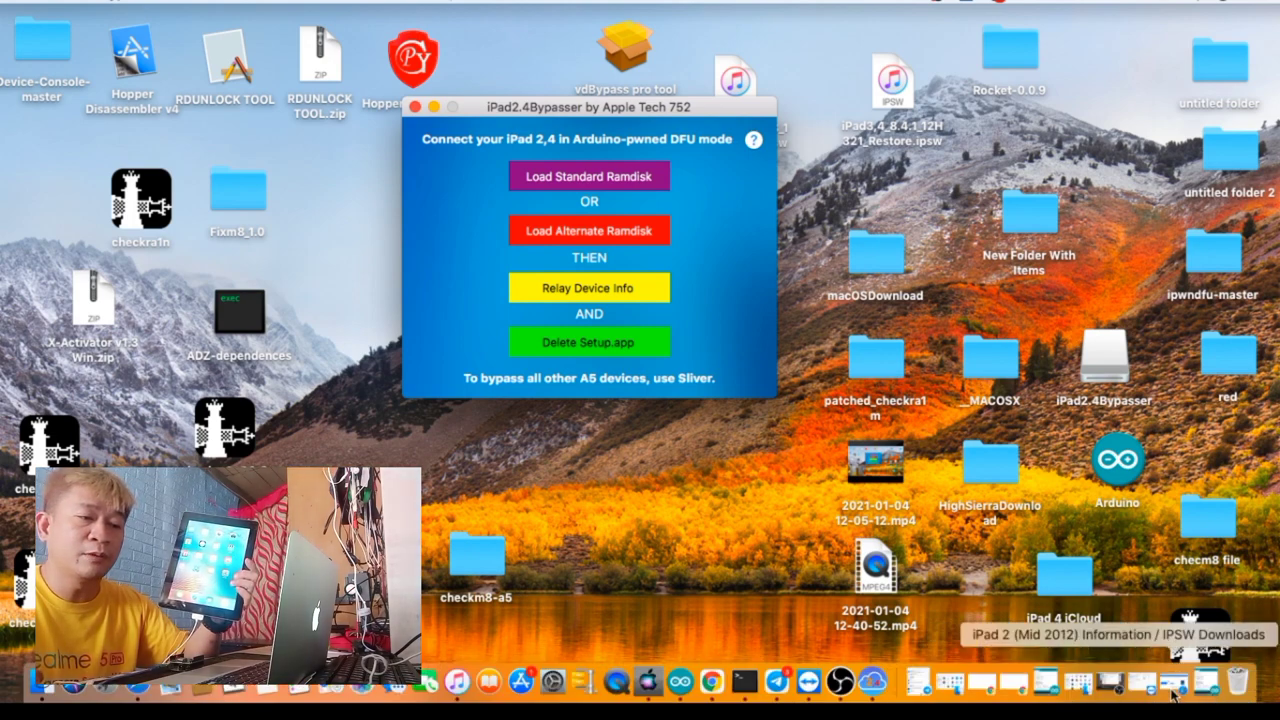
Step: Bring the running OBS recording window to the front over the finished iPad bypass
click(840, 682)
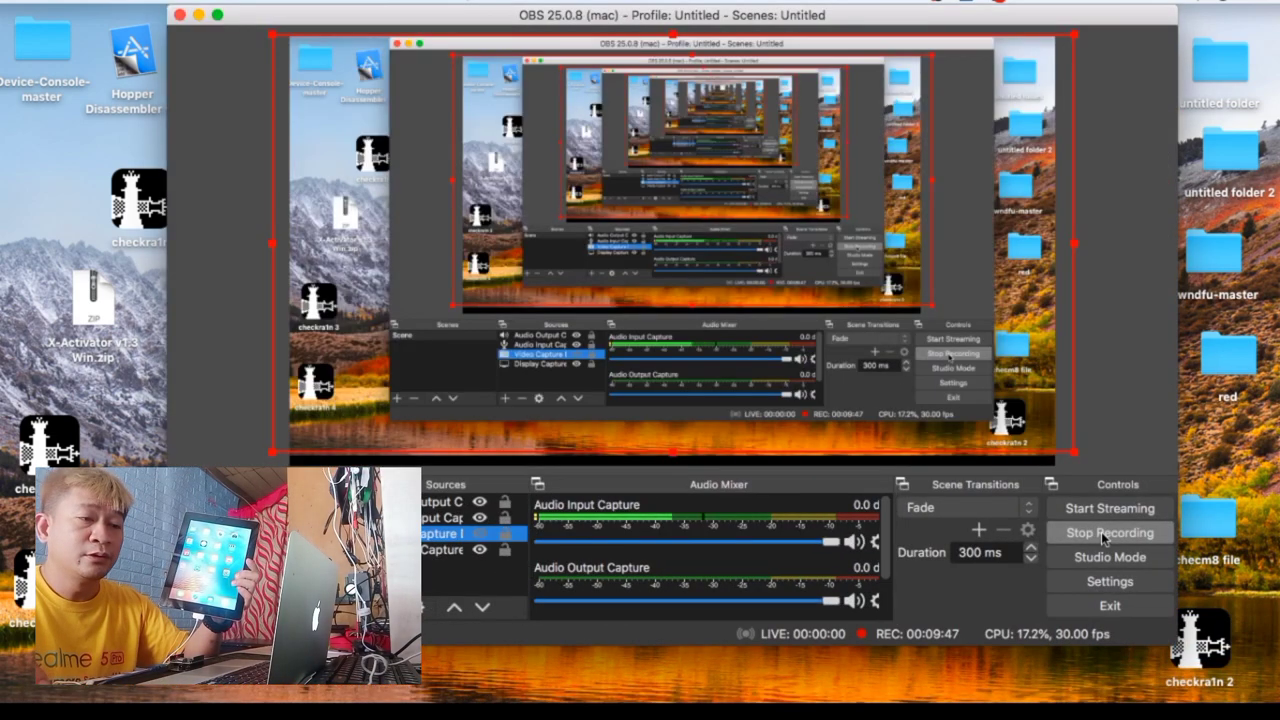